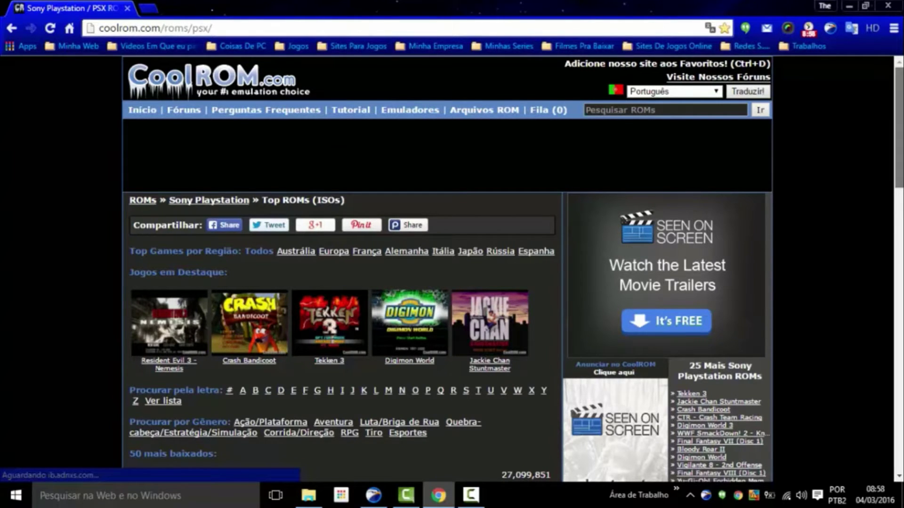
Step: Open the ePSXe download page from CoolROM's Sony Playstation emulators list
scroll(447, 269, down, 8)
scroll(447, 268, up, 8)
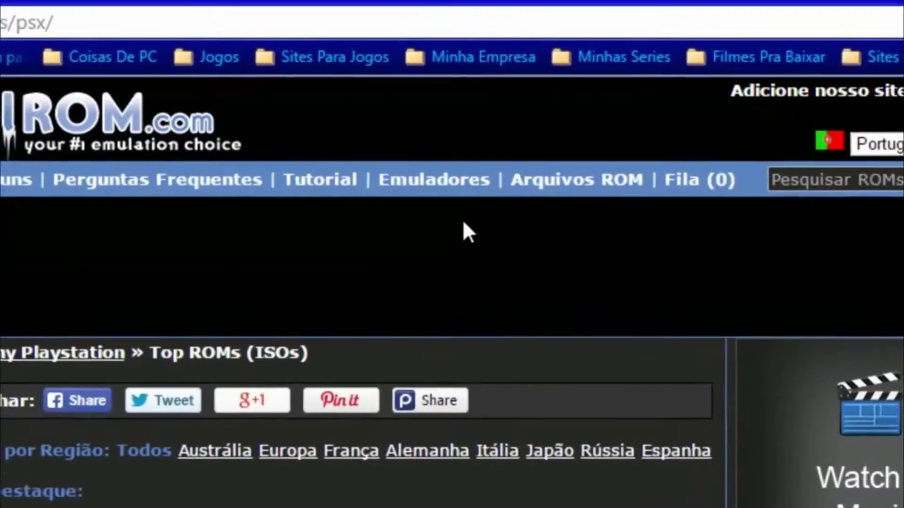
mouse_move(409, 112)
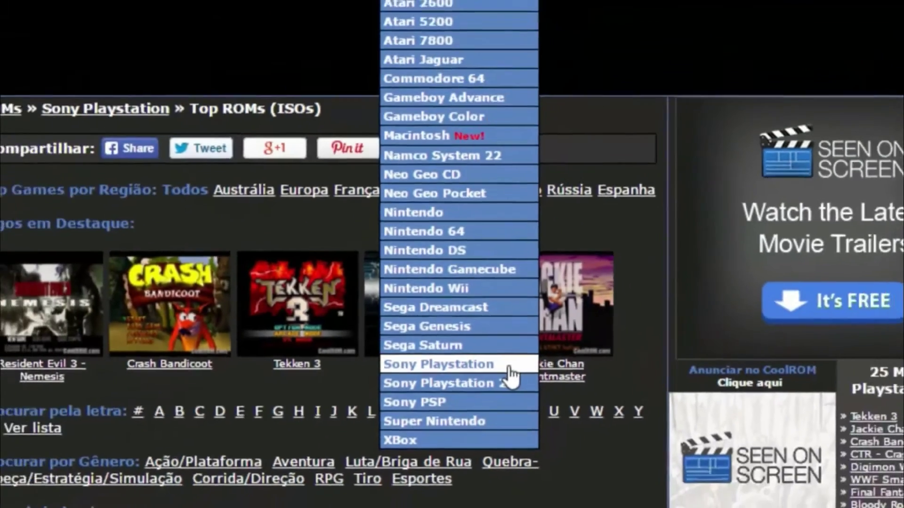
click(508, 369)
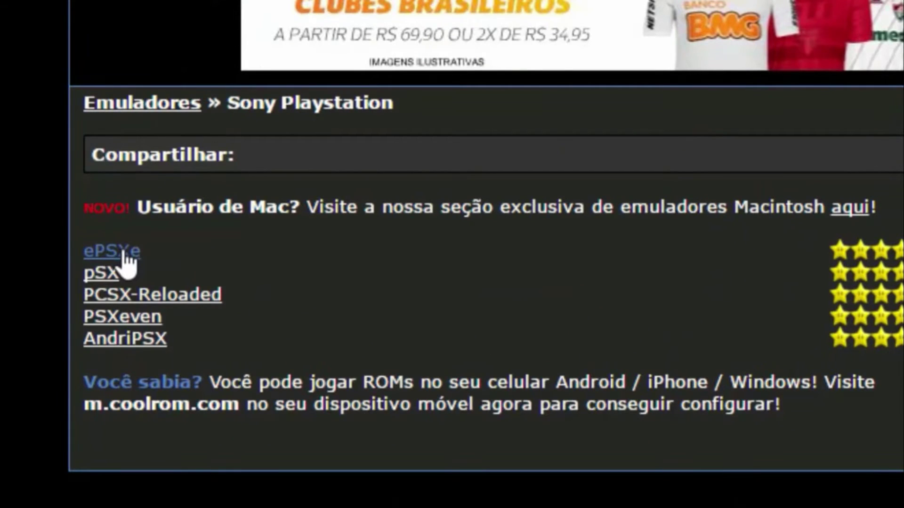
click(123, 254)
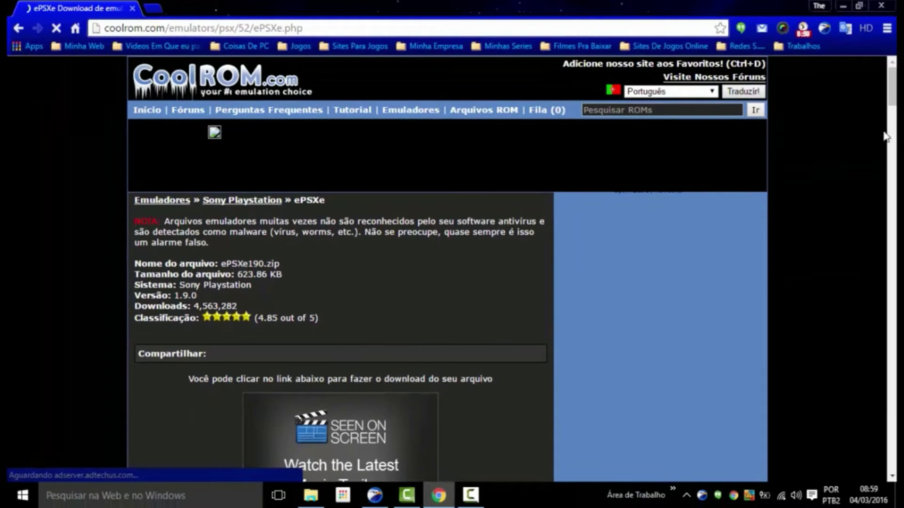
Step: Request the ePSXe190.zip download, cancel its save dialog and close the download pop-up
scroll(885, 137, down, 8)
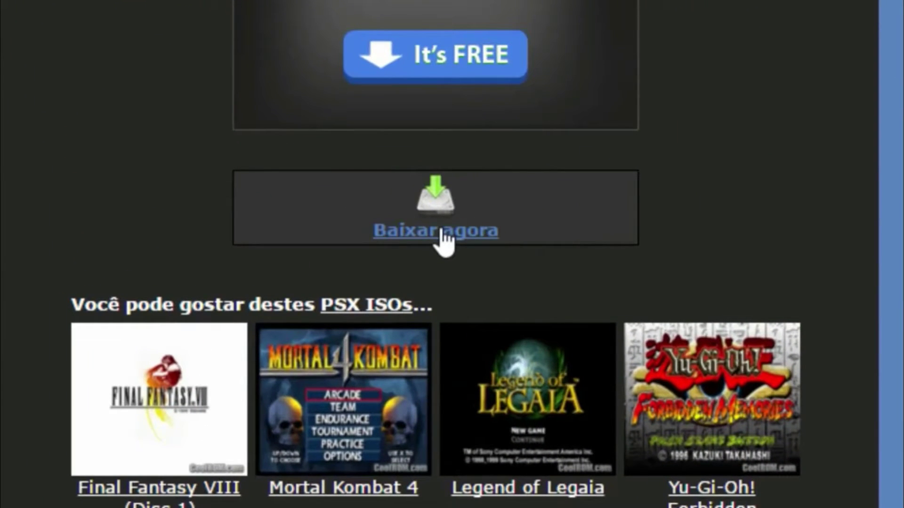
click(442, 232)
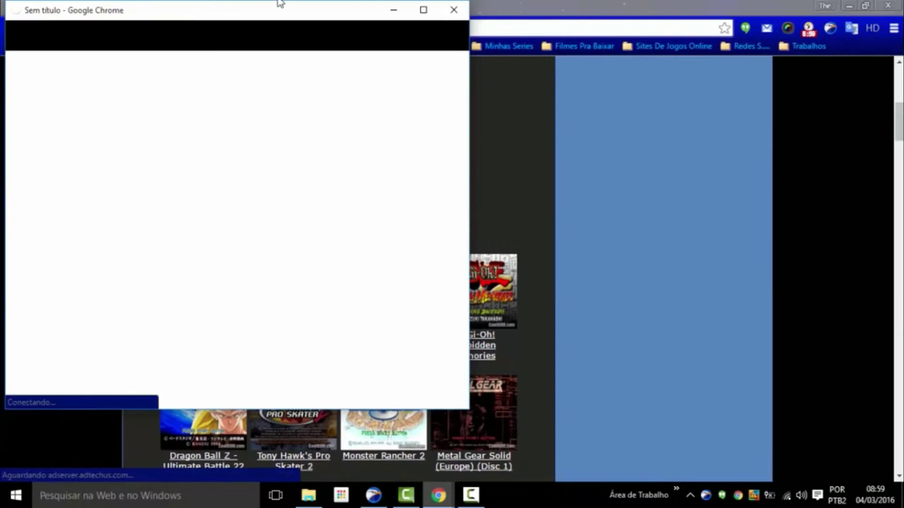
drag(197, 18, 390, 57)
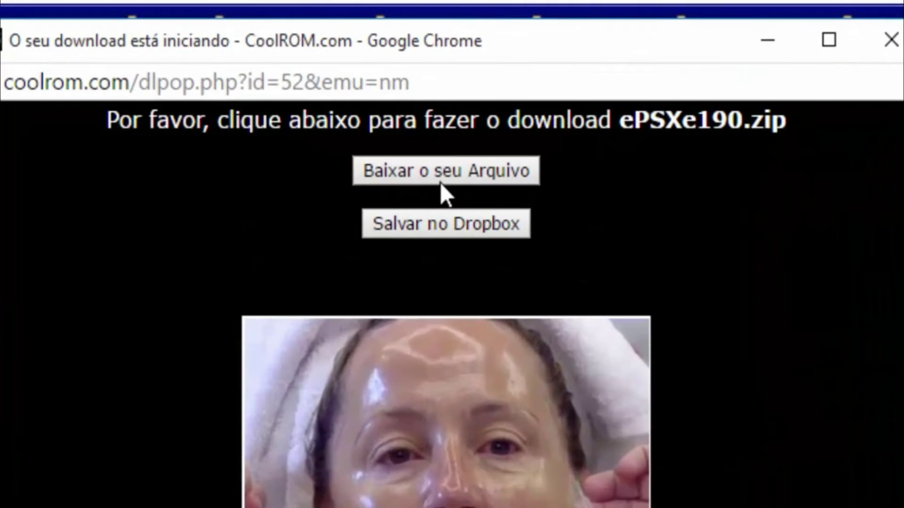
click(440, 182)
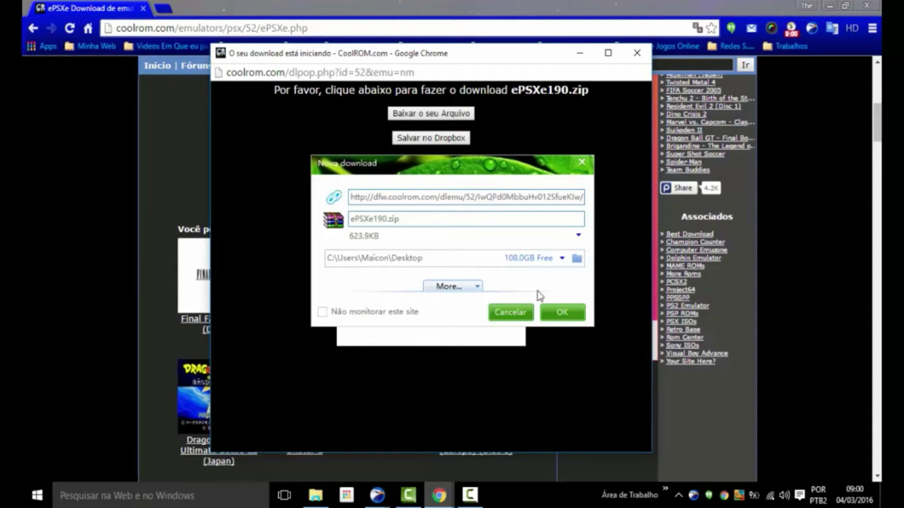
click(528, 316)
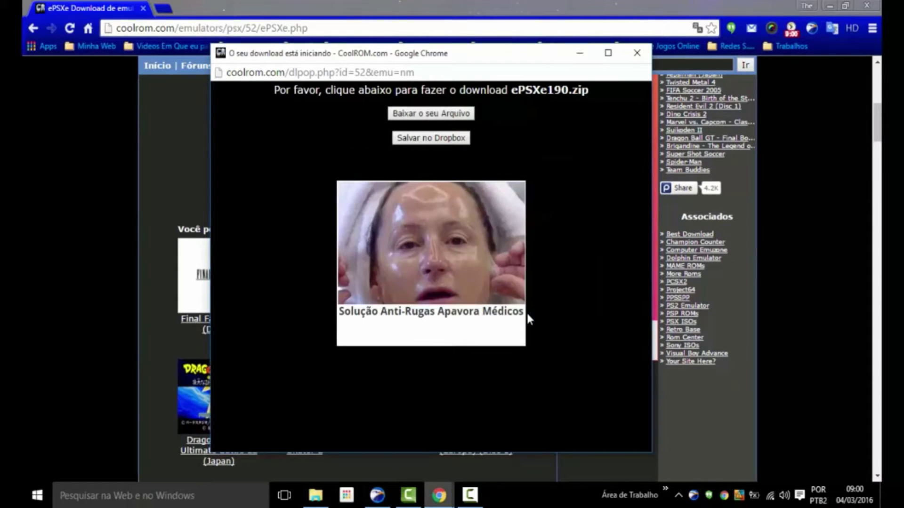
click(640, 53)
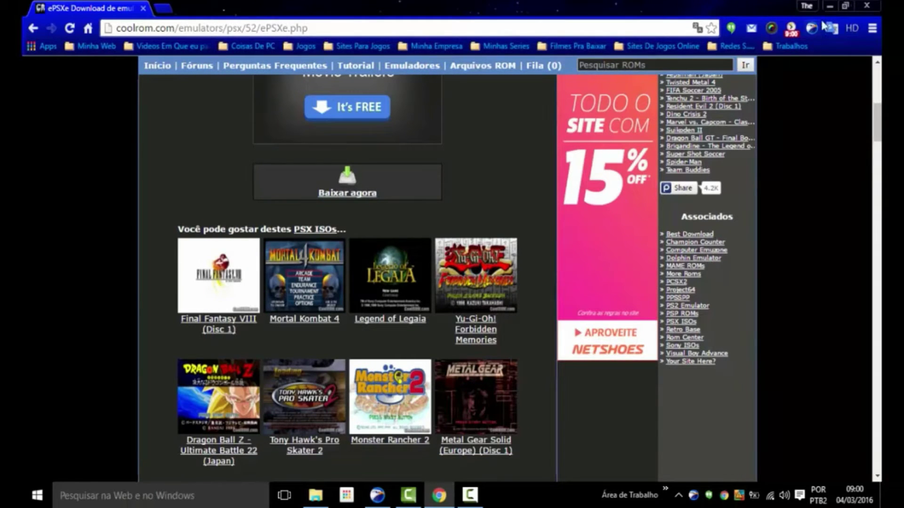
Step: Switch to File Explorer and view the extraction options for the ePSXe v1.9.0 + BIOS + Plugins archive, leaving it unextracted
click(829, 6)
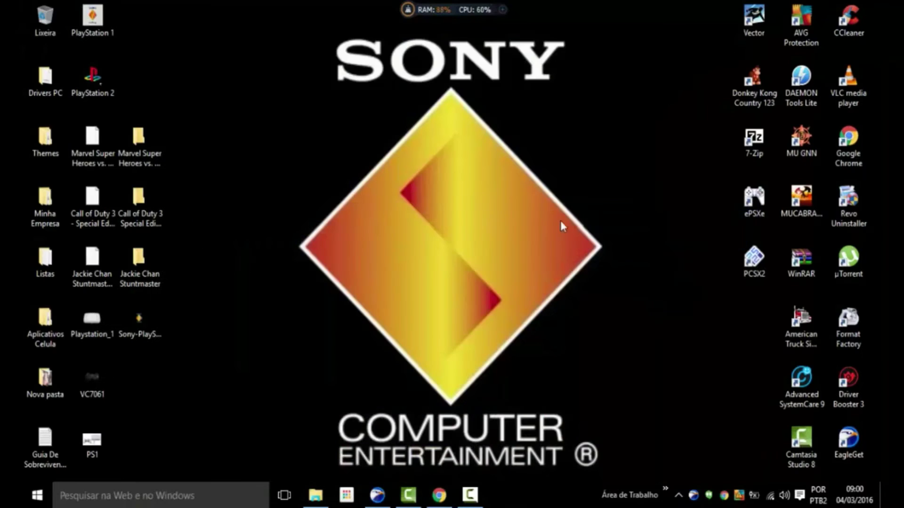
click(315, 496)
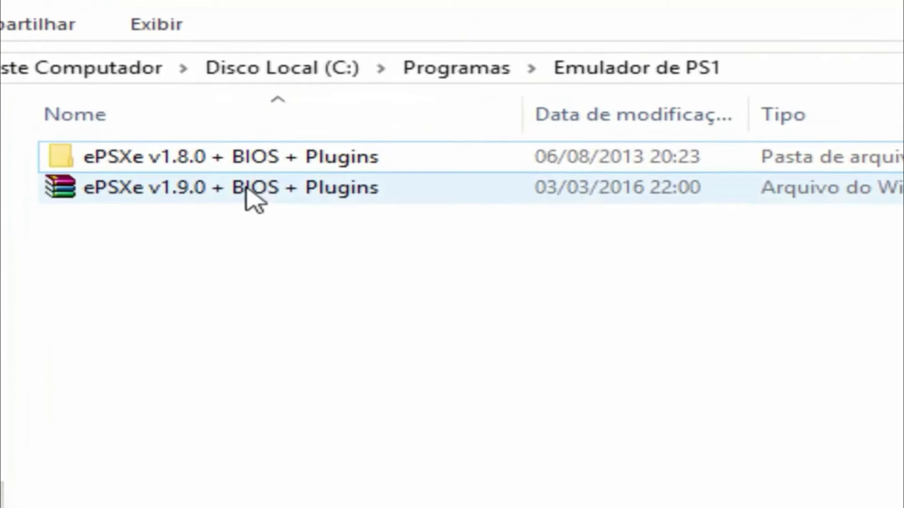
click(416, 191)
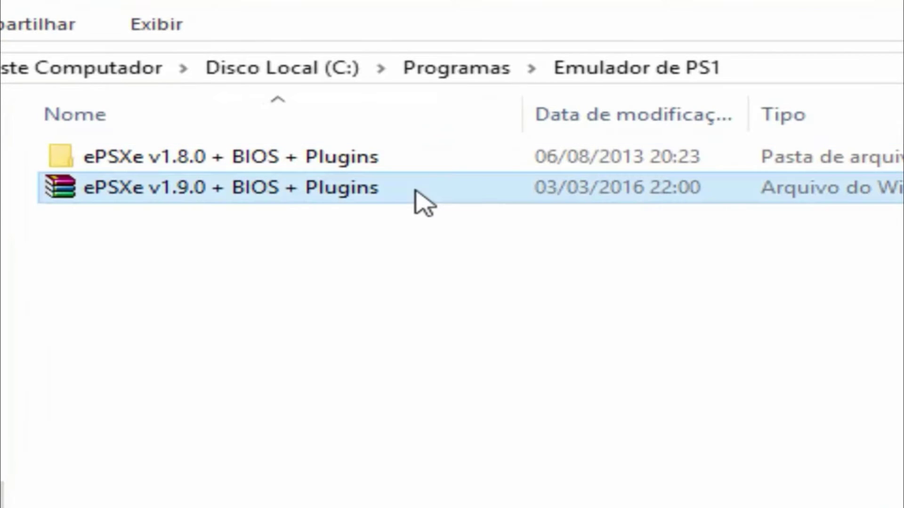
right_click(415, 191)
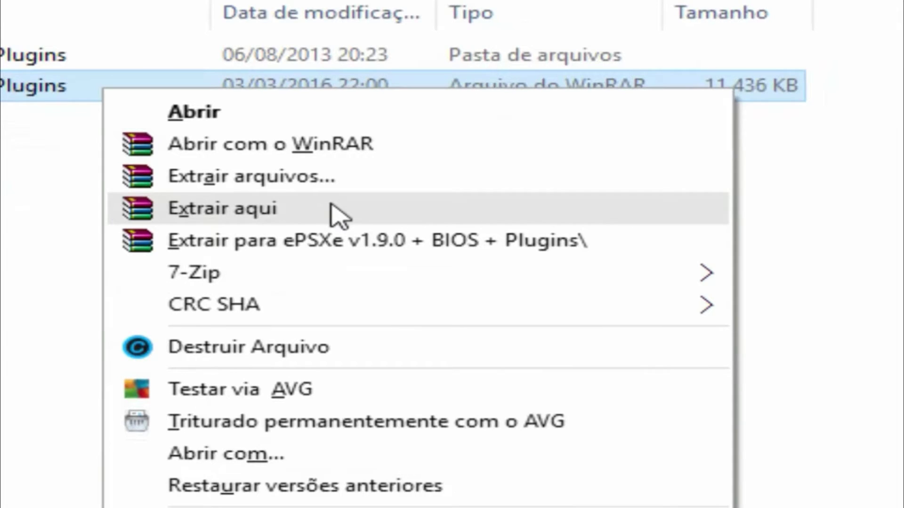
click(19, 287)
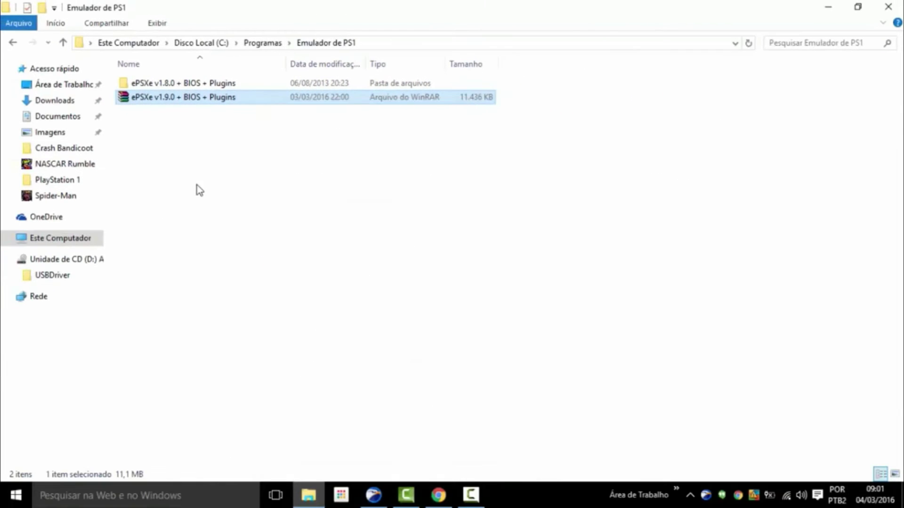
Step: Open the ePSXe v1.8.0 + BIOS + Plugins folder and view the send-to destinations for the ePSXe application, without choosing one
click(252, 90)
double_click(252, 90)
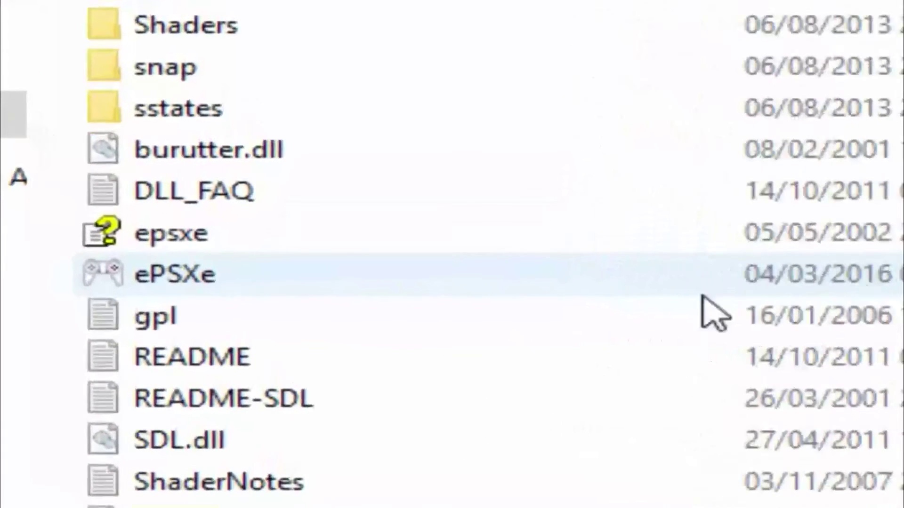
click(260, 280)
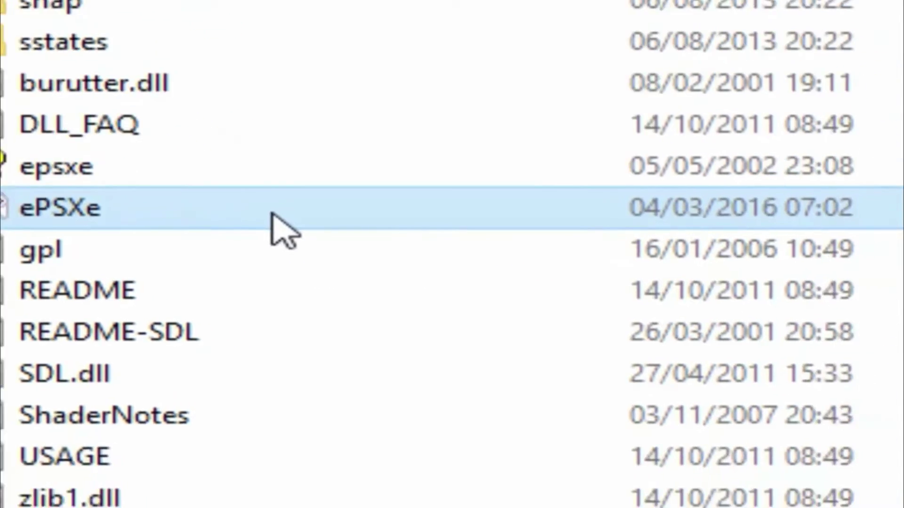
right_click(388, 281)
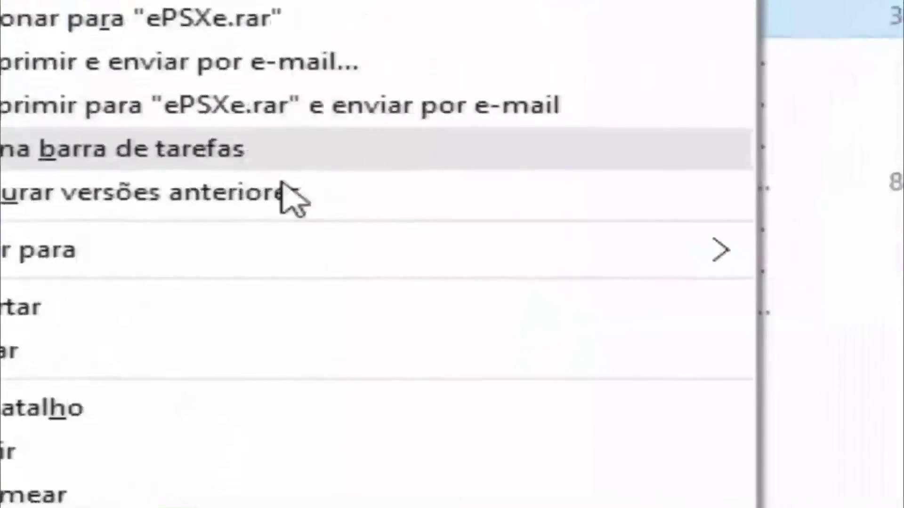
mouse_move(459, 254)
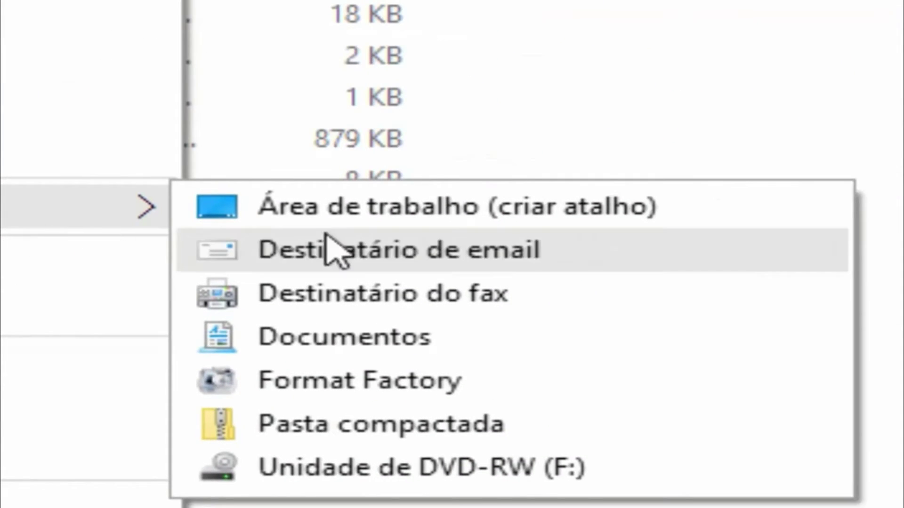
key(Escape)
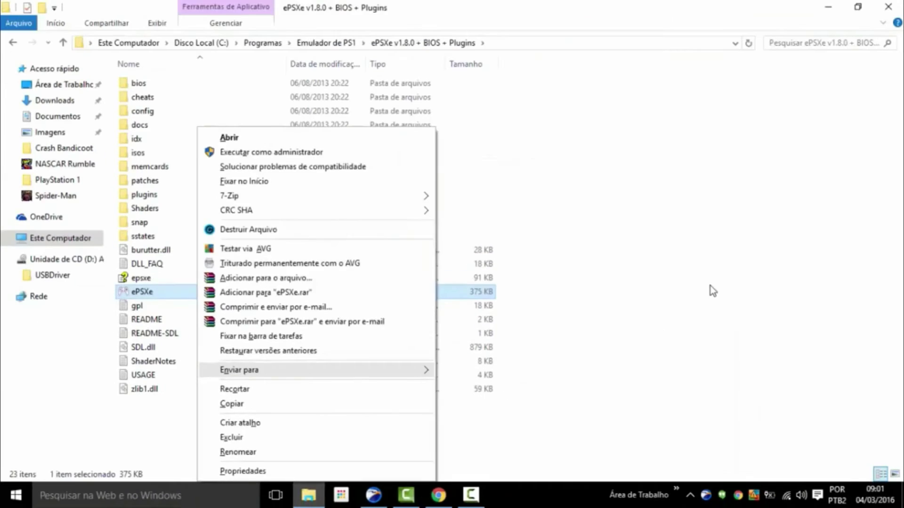
click(711, 287)
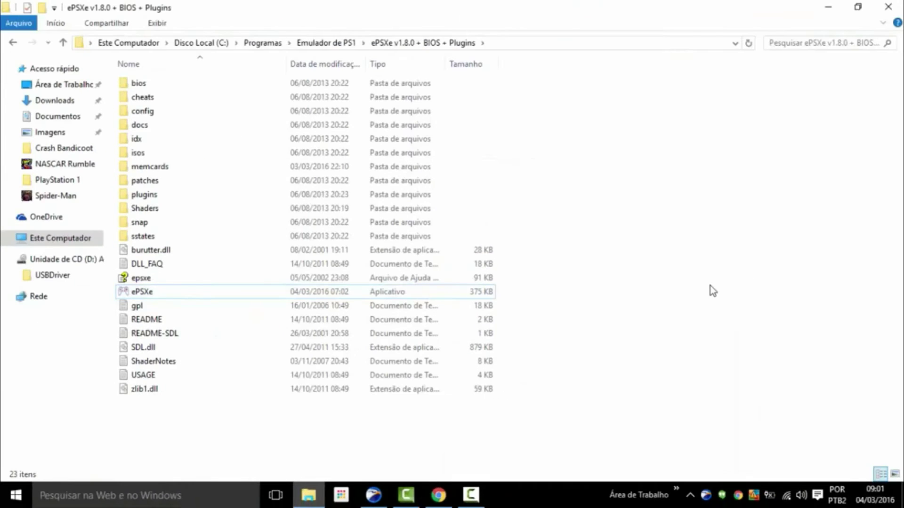
Step: Move the ePSXe desktop shortcut beside the wallpaper logo, launch the emulator from it and place its window near the screen's centre
click(828, 7)
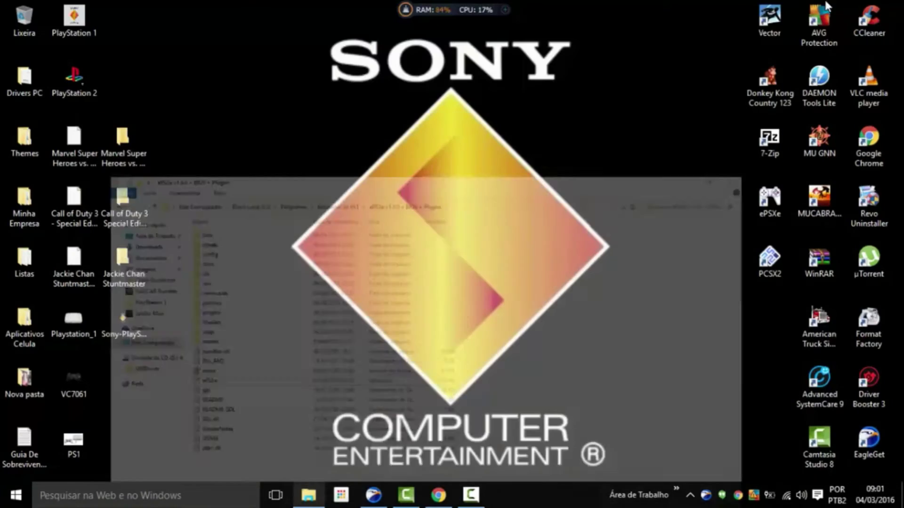
drag(771, 207, 622, 143)
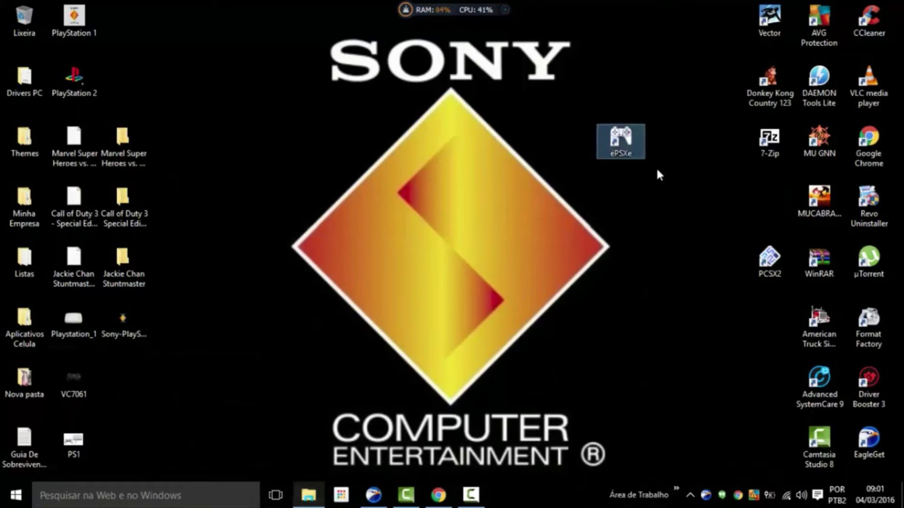
double_click(618, 145)
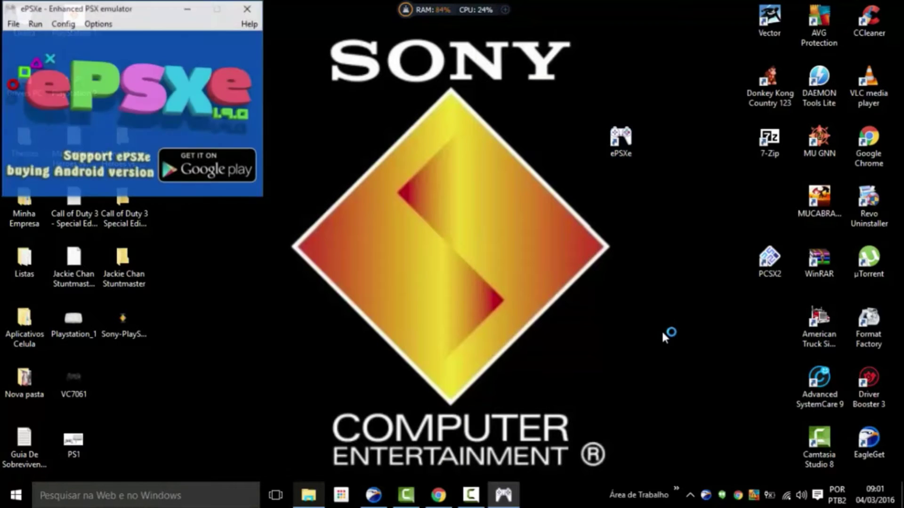
drag(119, 12, 447, 124)
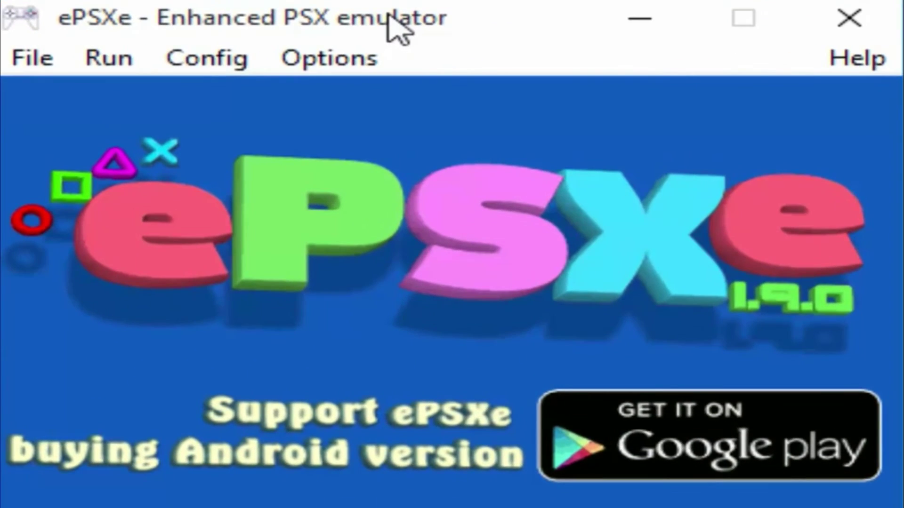
Step: Start ePSXe's Wizard Guide and choose the first scph1001 - USA (Recommended) BIOS, continuing to the video setup
click(238, 58)
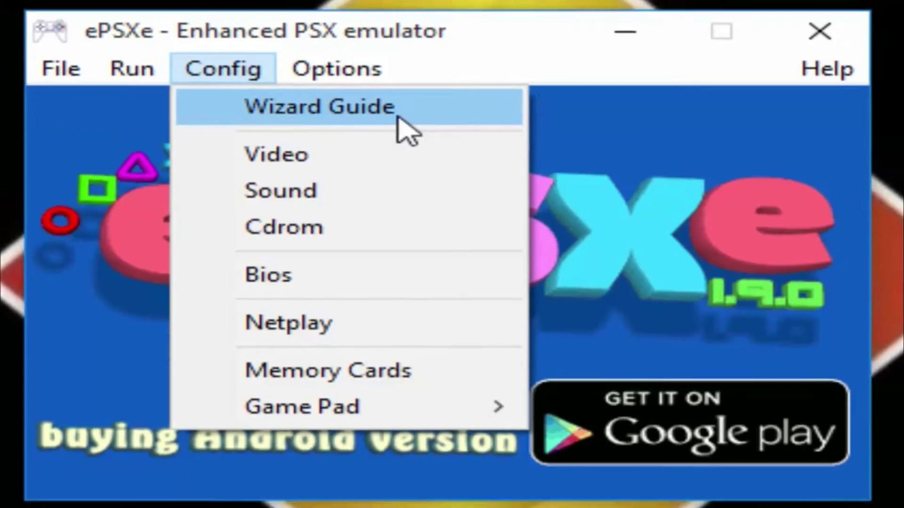
click(394, 113)
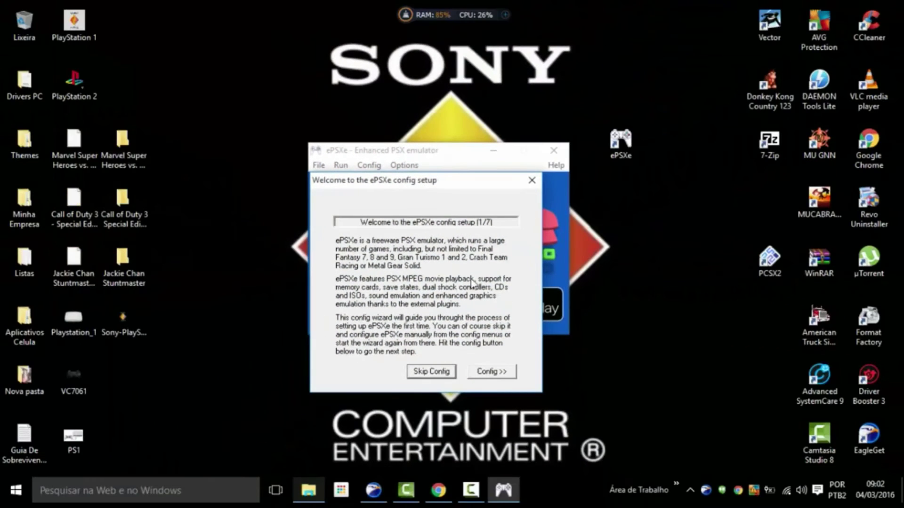
click(492, 372)
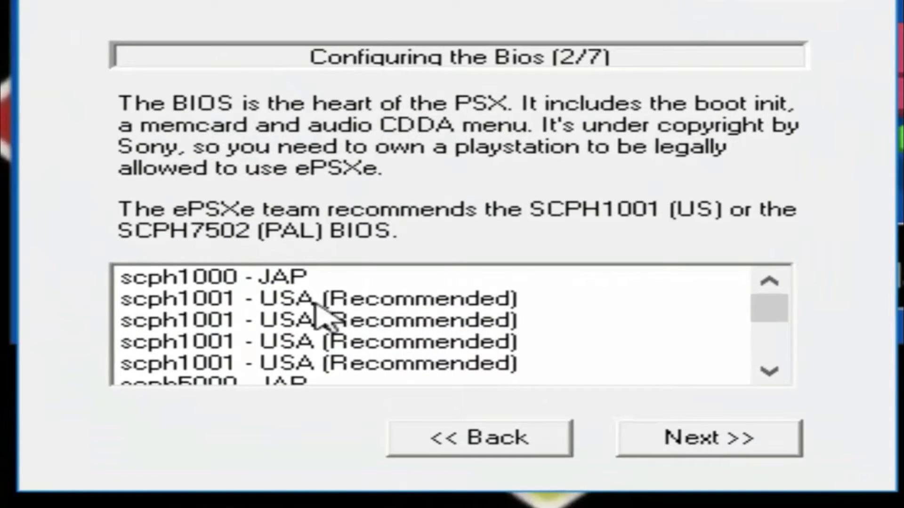
click(252, 304)
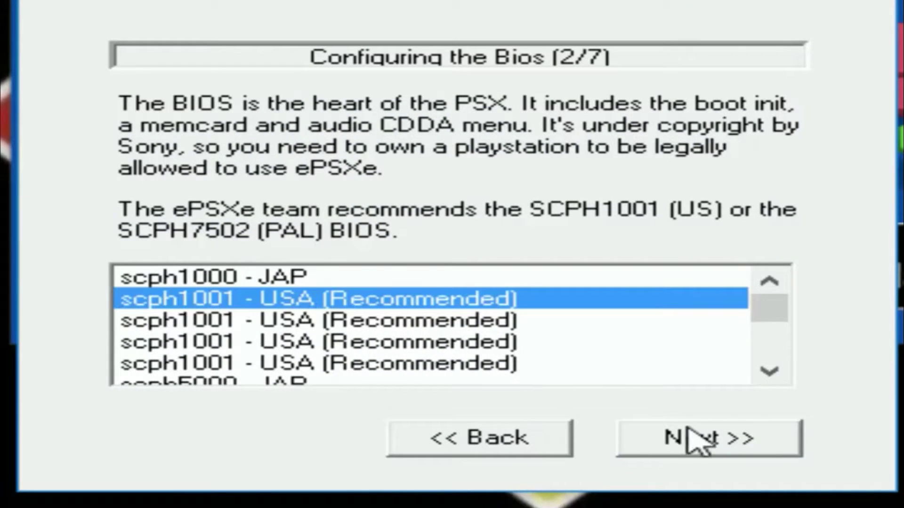
click(718, 438)
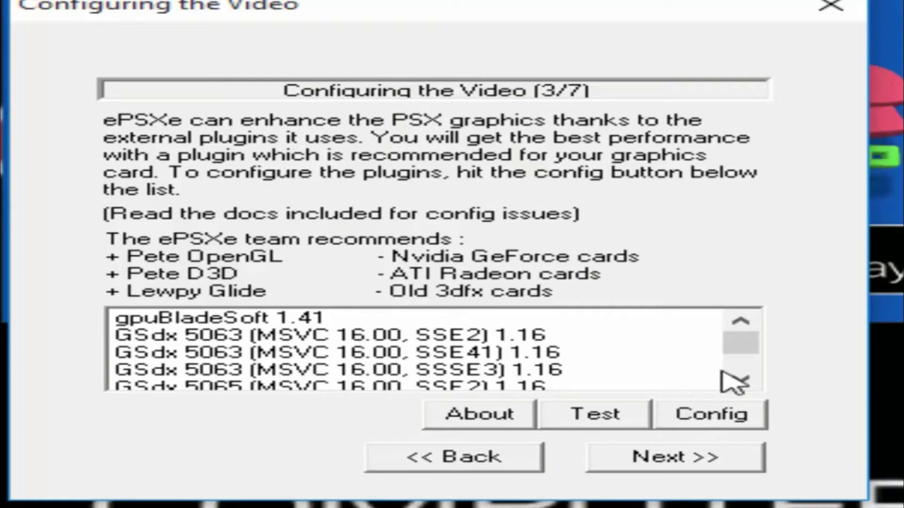
Step: Choose Pete's D3D Driver 1.77 as the video plugin and continue to the sound setup
click(741, 379)
click(751, 383)
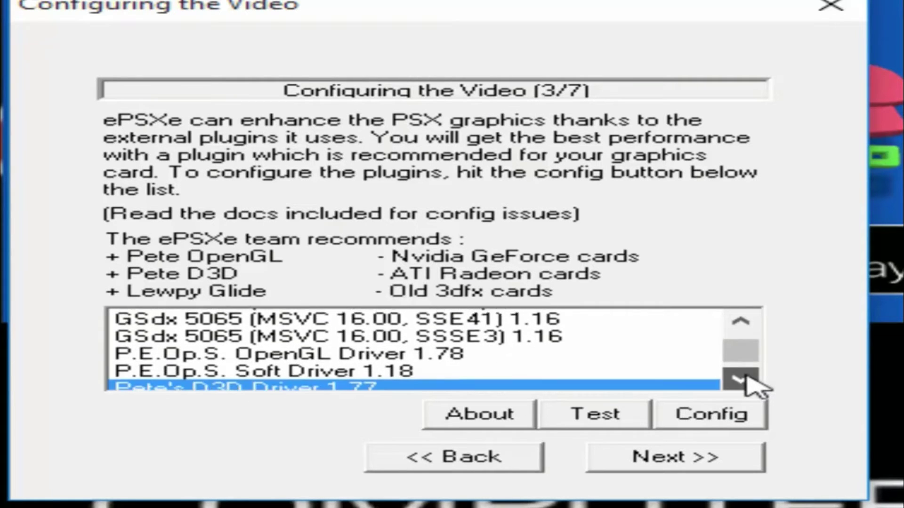
click(751, 384)
click(751, 384)
click(741, 322)
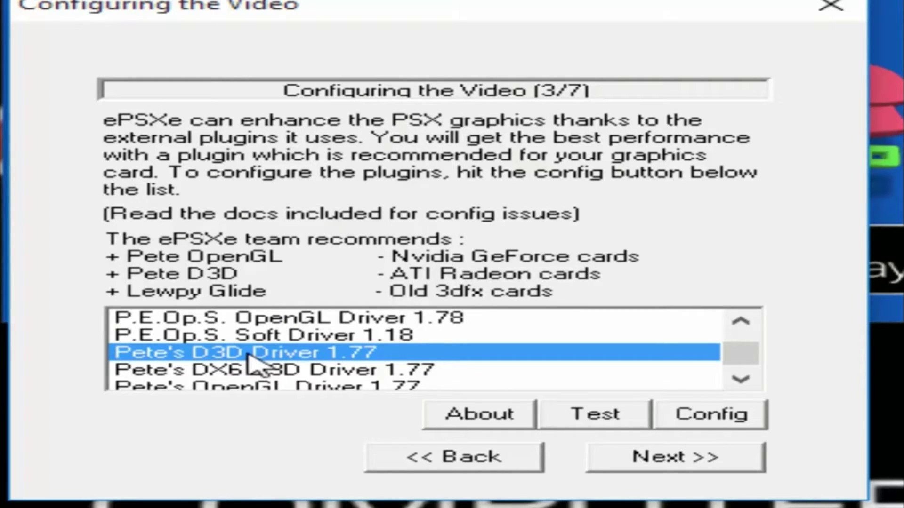
click(450, 324)
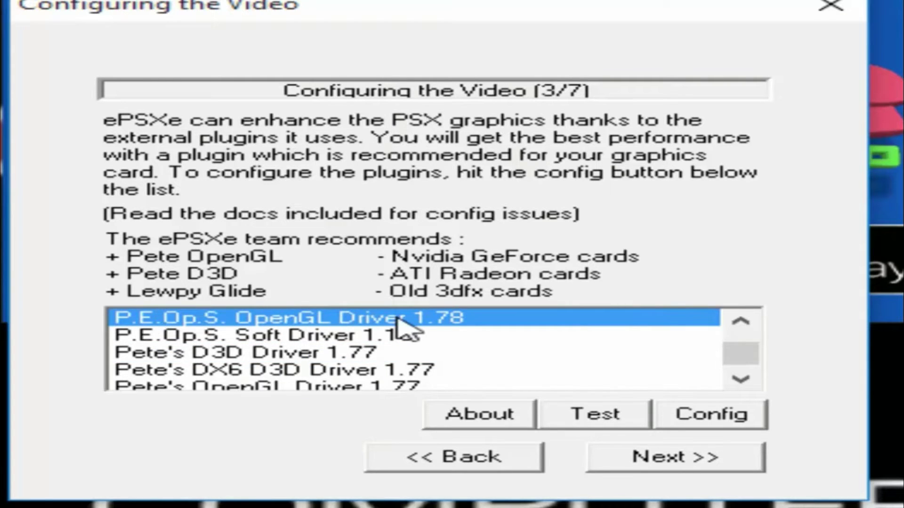
click(360, 354)
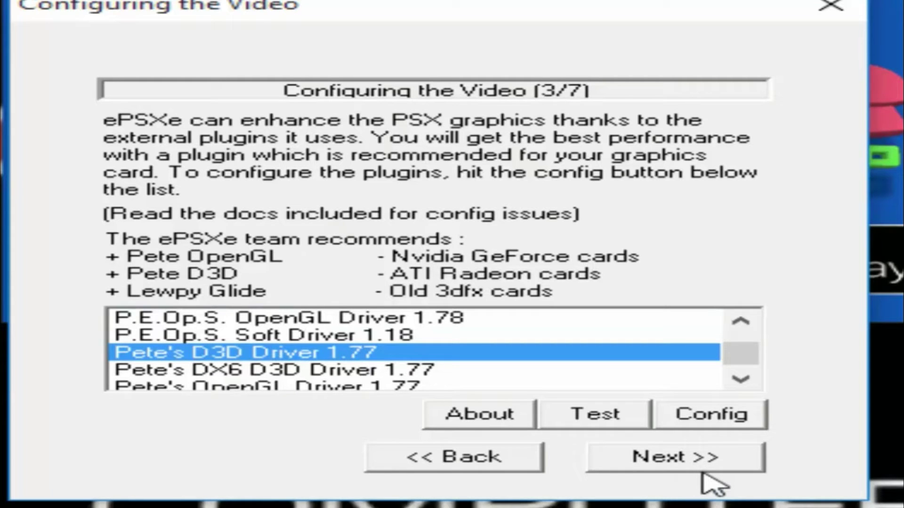
click(678, 461)
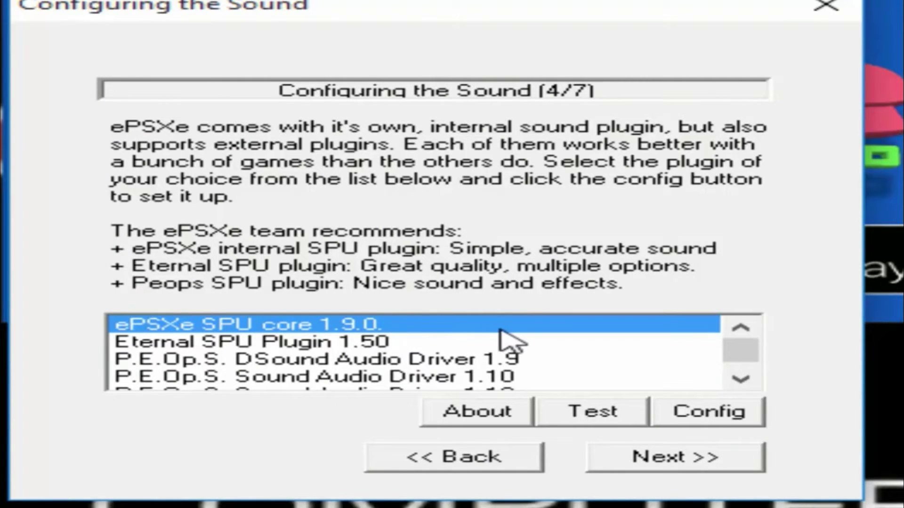
Step: Keep ePSXe SPU core 1.9.0 for sound and ePSXe CDR WNT/W2K core 1.7.0 for the CD-ROM, continuing to the pads setup
click(665, 458)
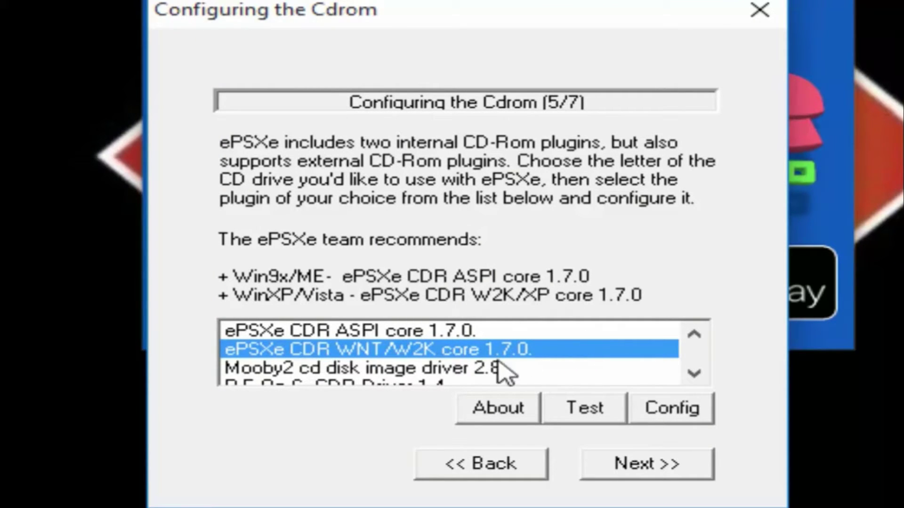
click(650, 466)
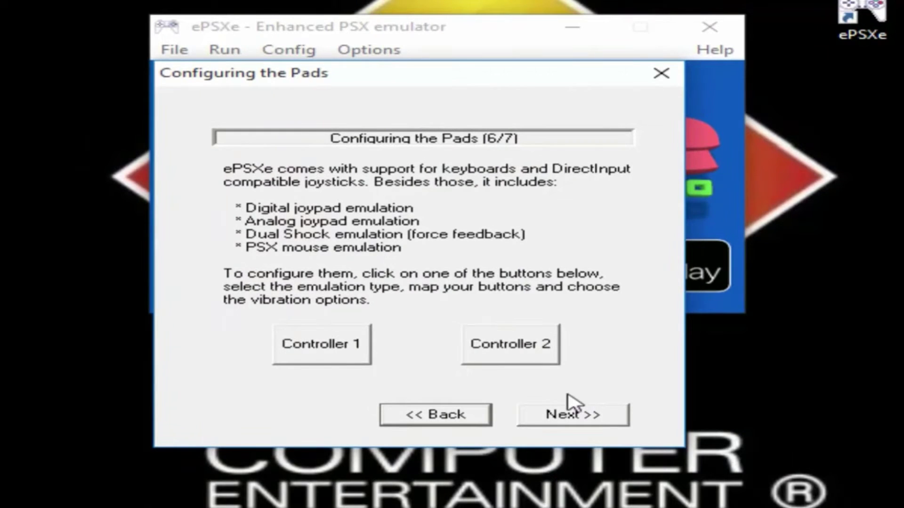
Step: Accept the Controller 1 mapping for the [SCPH-1080] Digital pad and finish the setup wizard
click(302, 357)
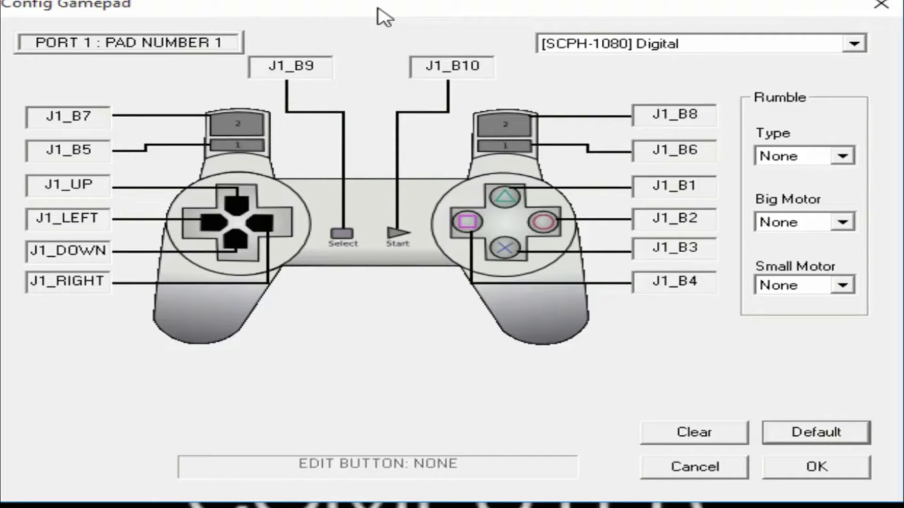
click(826, 473)
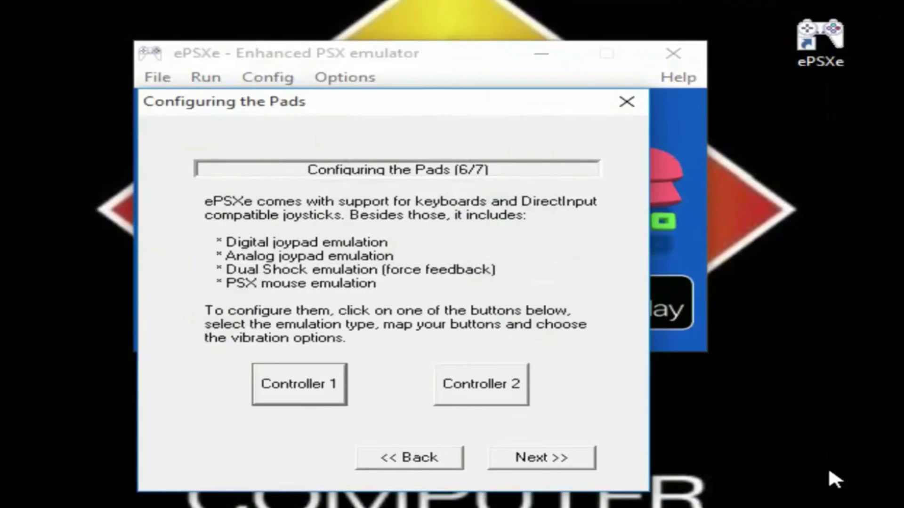
click(539, 459)
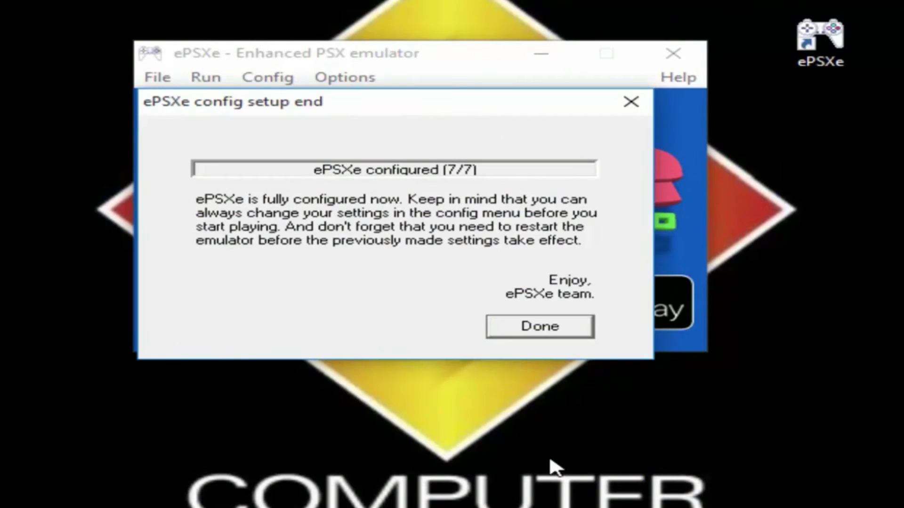
click(550, 325)
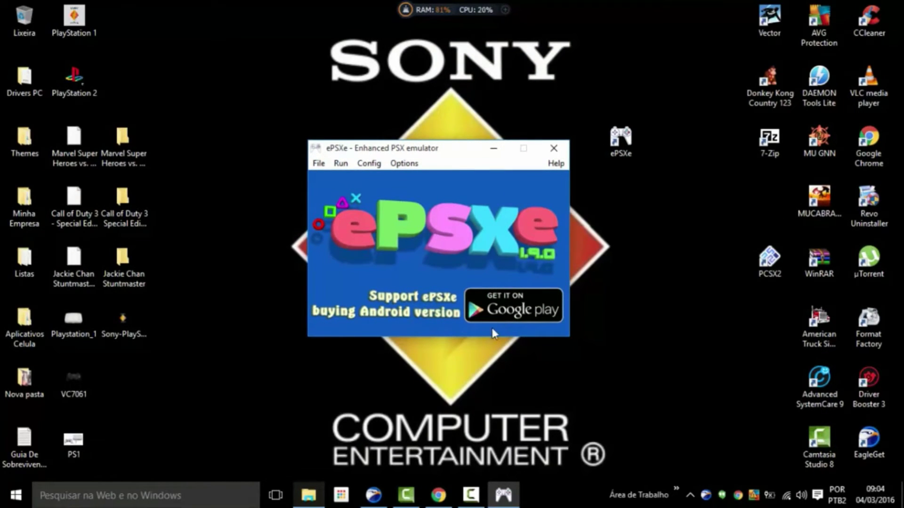
Step: Switch to Chrome and open CoolROM's Sony Playstation ROM list
click(438, 495)
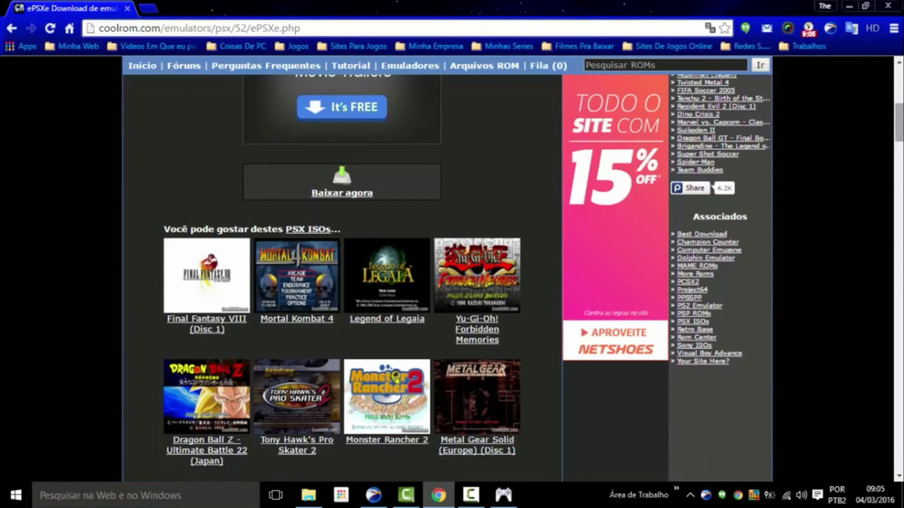
drag(899, 123, 901, 84)
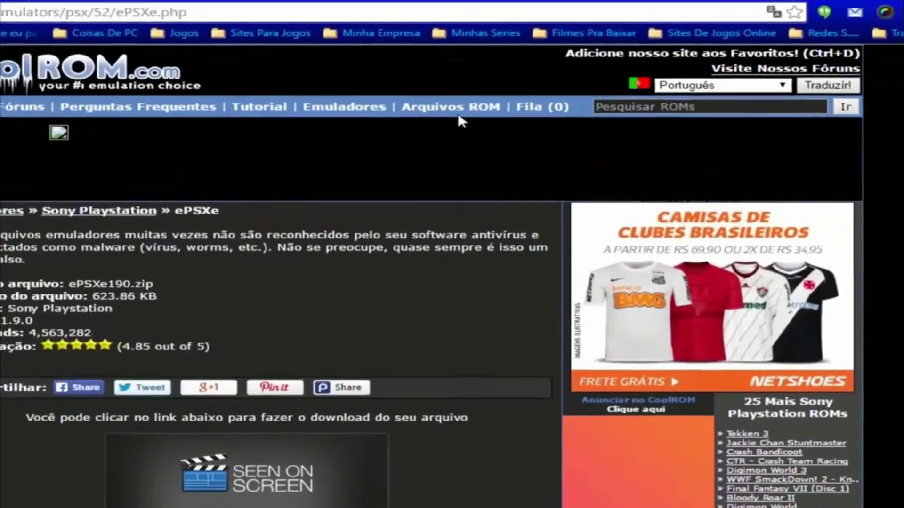
mouse_move(485, 111)
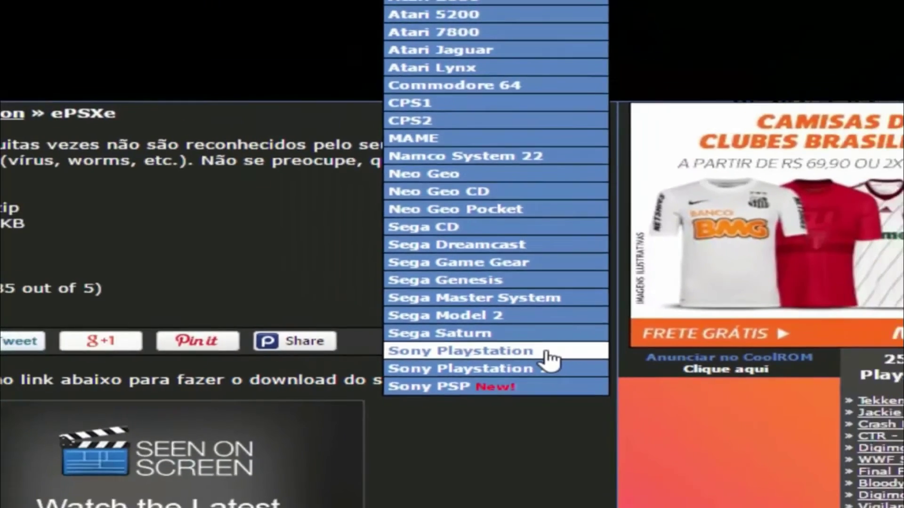
click(573, 338)
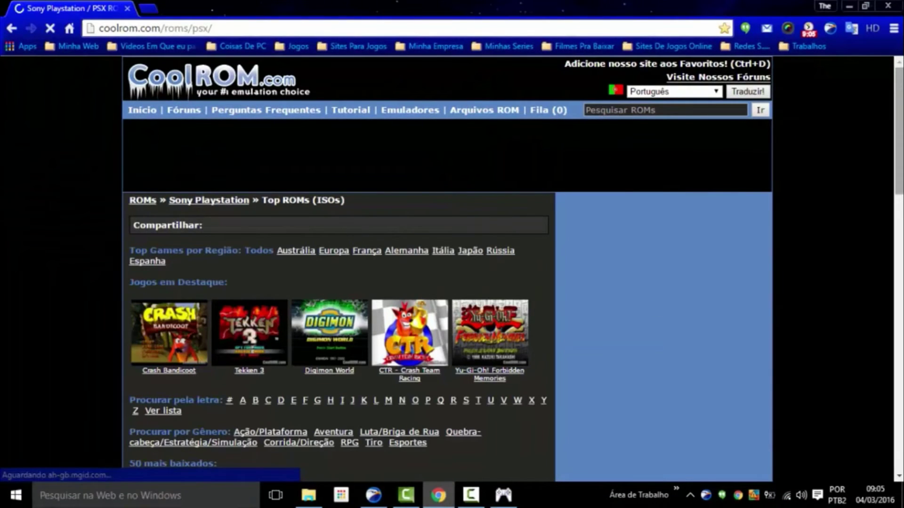
Step: Browse the most downloaded and top-rated PlayStation games and open the Spider-Man page from the most downloaded list
scroll(448, 268, down, 9)
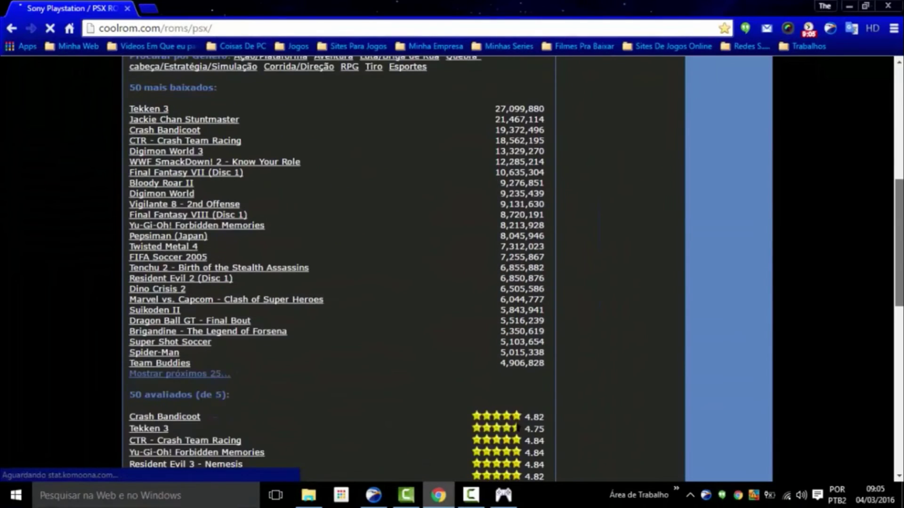
scroll(452, 269, down, 3)
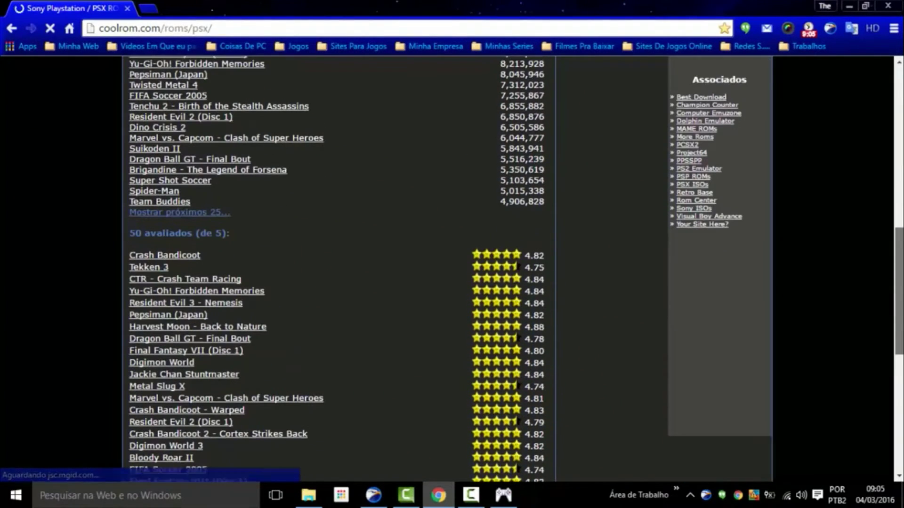
scroll(452, 268, up, 7)
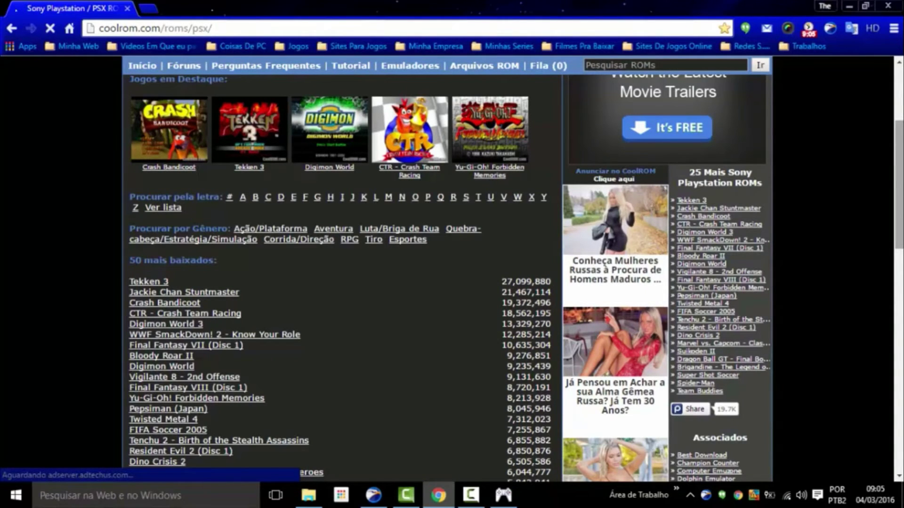
scroll(452, 278, down, 1)
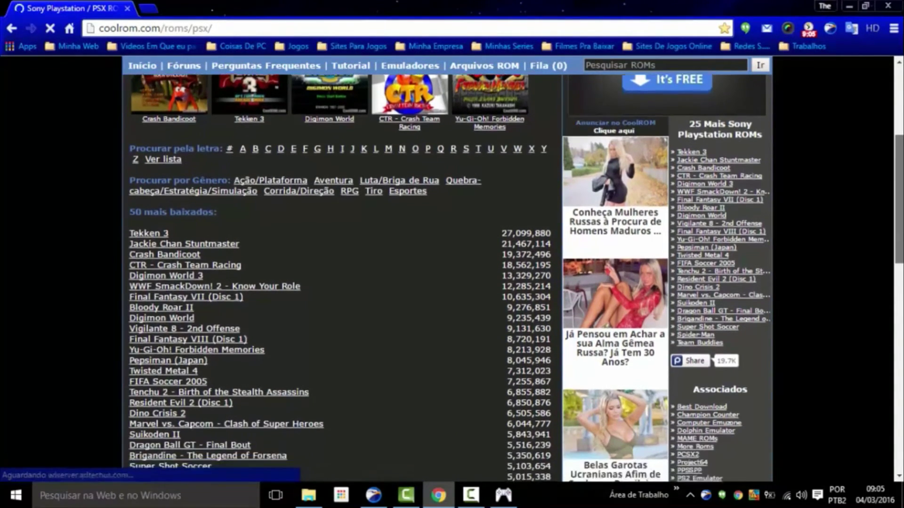
scroll(452, 278, down, 1)
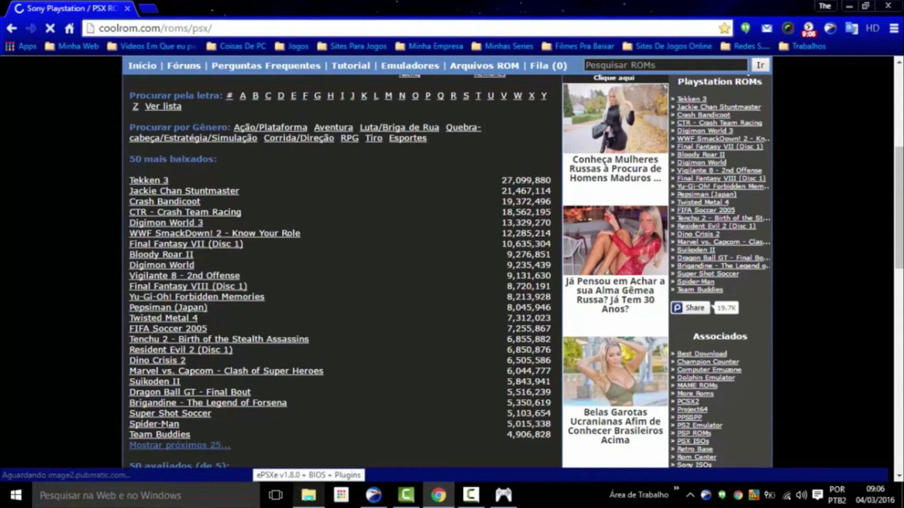
click(162, 425)
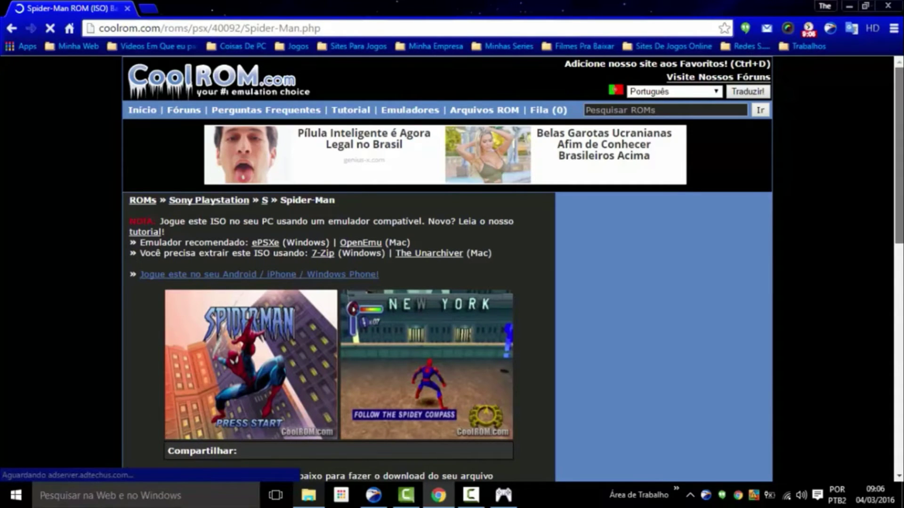
Step: Request the Spider-Man.7z download from the game's page, bringing up the new download dialog
scroll(447, 269, down, 4)
scroll(339, 268, down, 2)
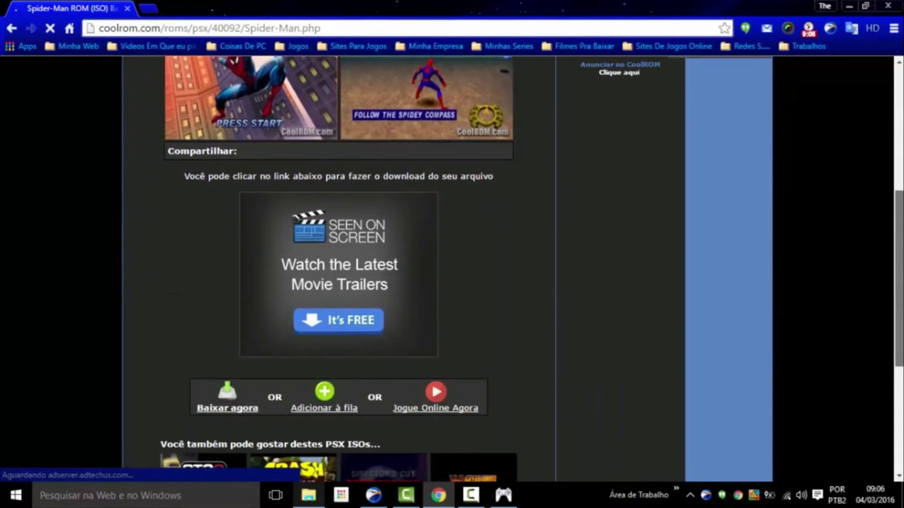
click(228, 409)
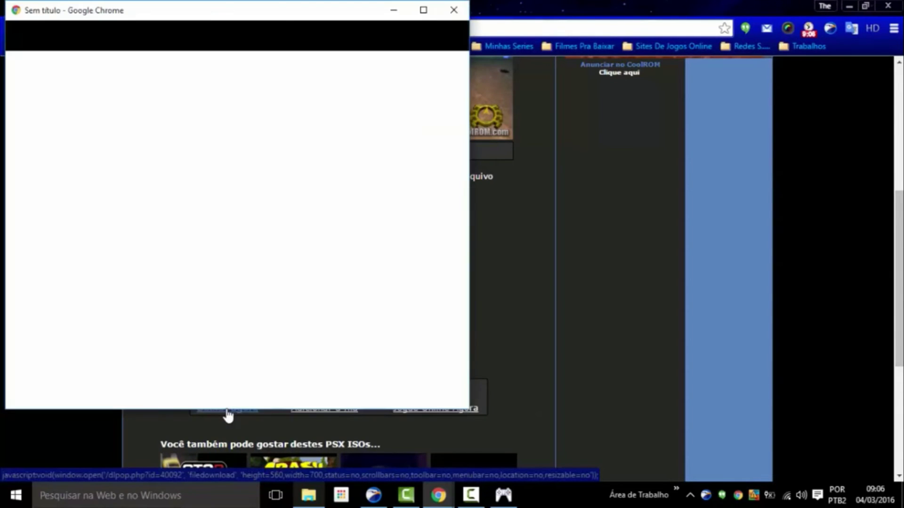
drag(190, 14, 361, 56)
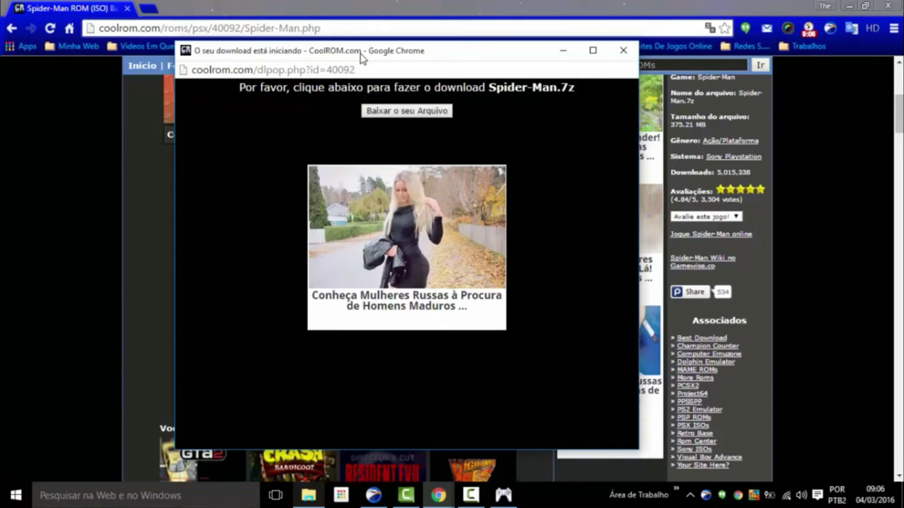
click(412, 112)
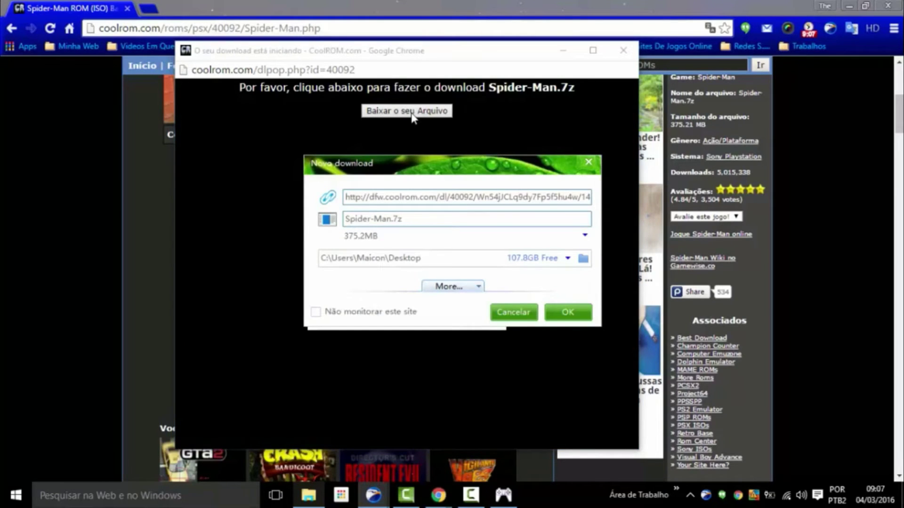
Step: Cancel the Spider-Man.7z download and close both its pop-up window and the browser
drag(436, 171, 407, 170)
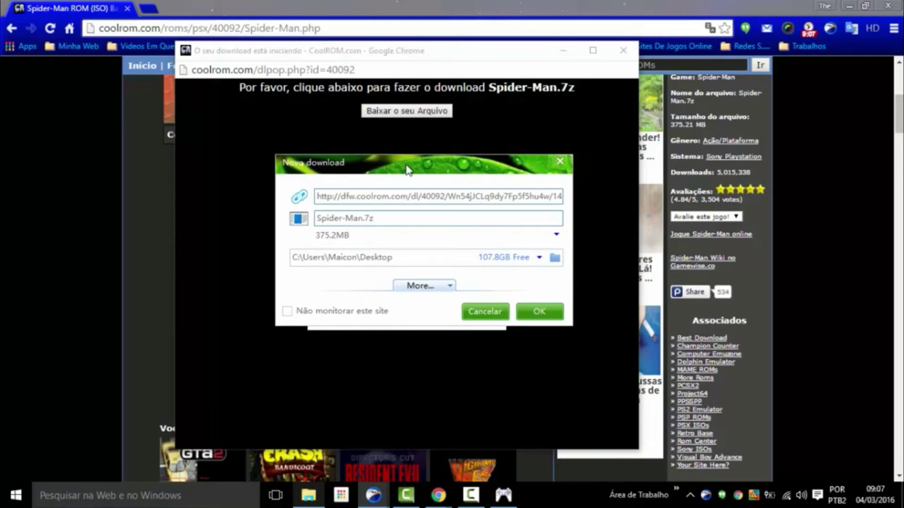
click(495, 316)
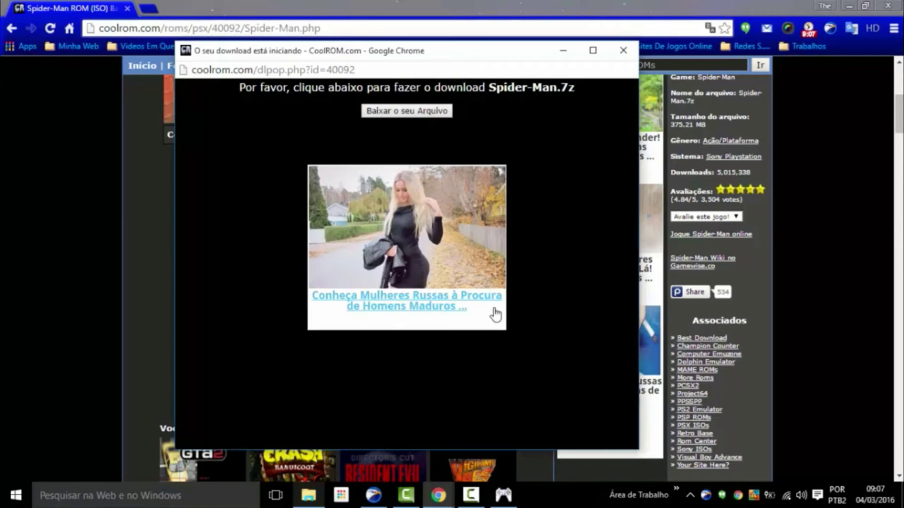
click(623, 50)
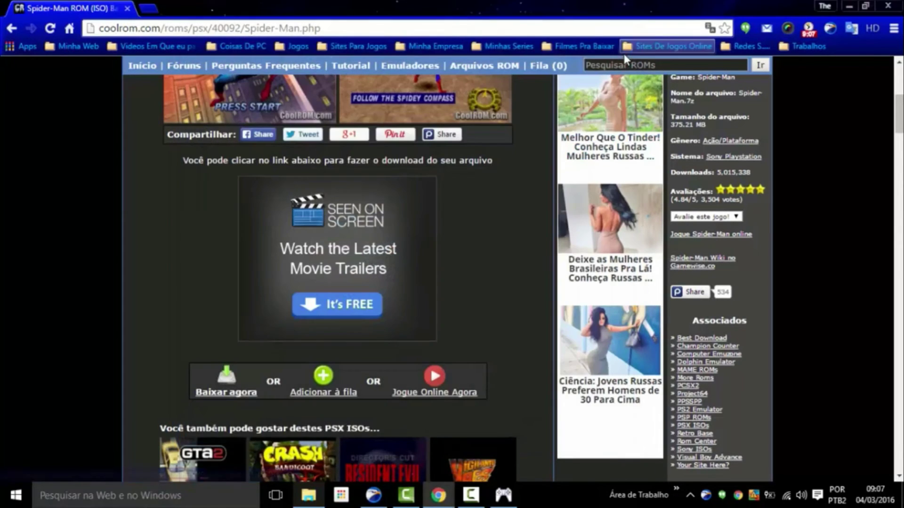
scroll(848, 121, up, 7)
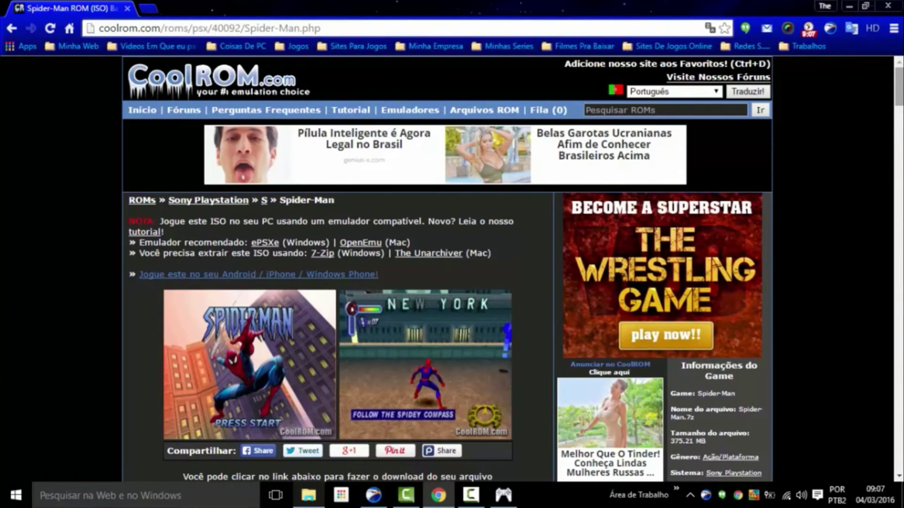
click(889, 6)
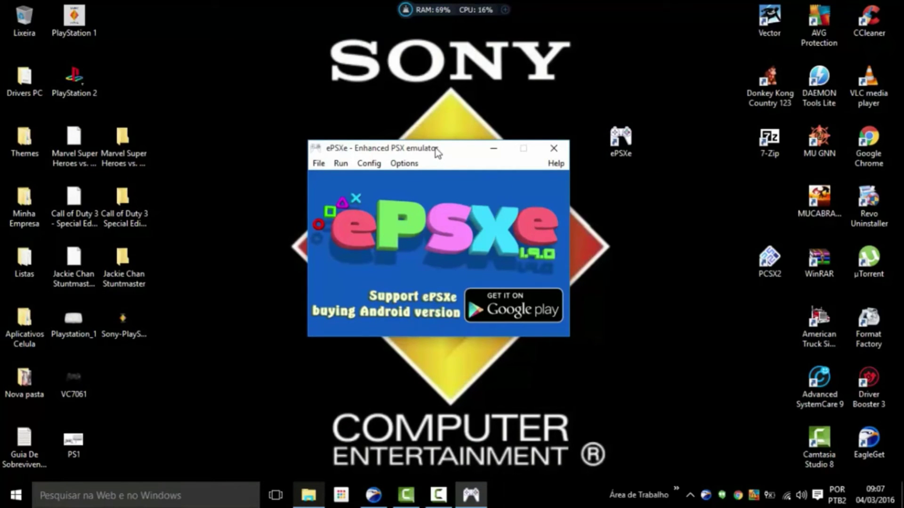
Step: View the files in the Spider-Man folder inside the desktop's PlayStation 1 folder and close the folder window
click(88, 19)
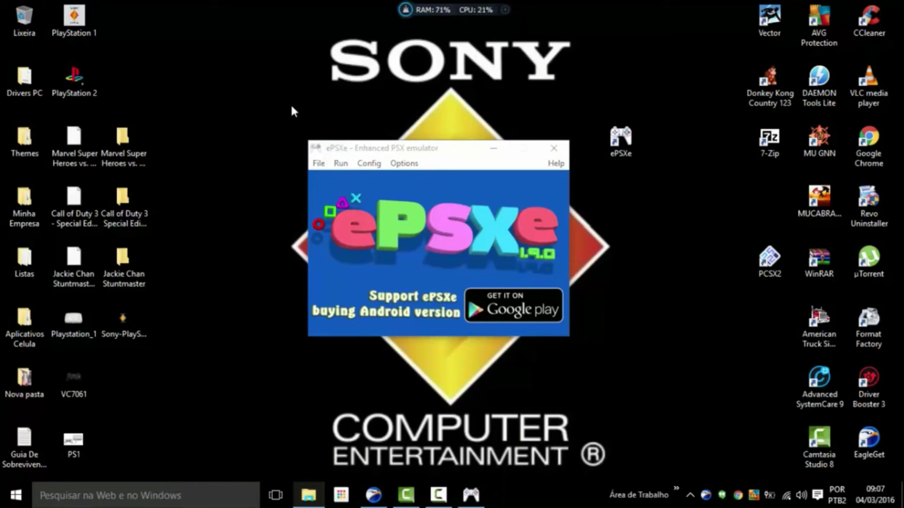
key(Return)
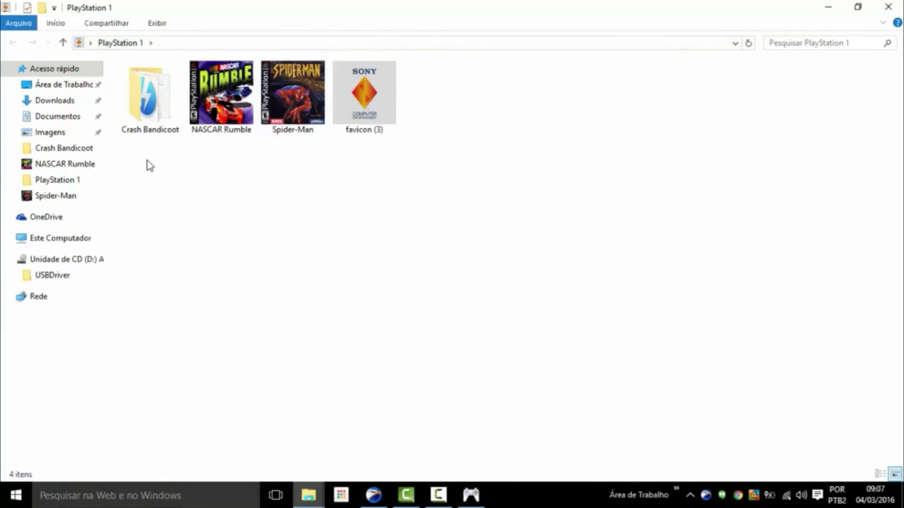
drag(147, 161, 315, 98)
click(332, 177)
double_click(303, 93)
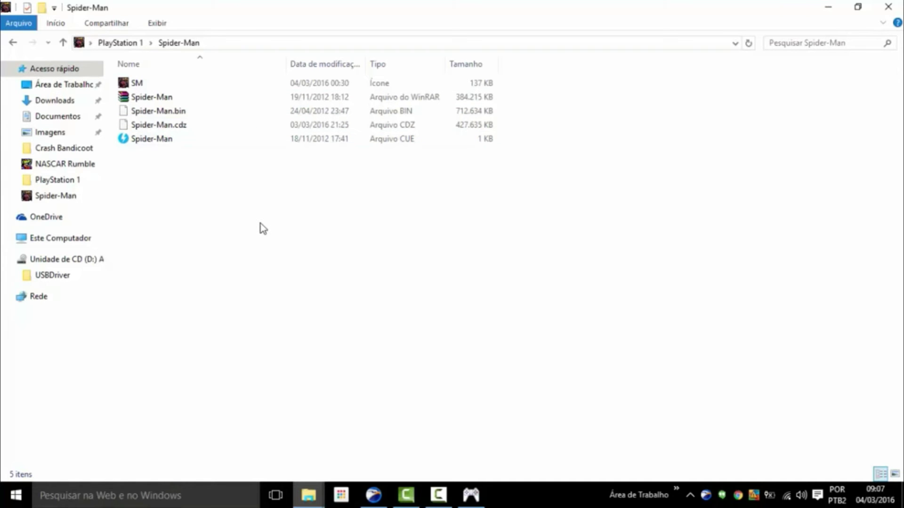
click(888, 7)
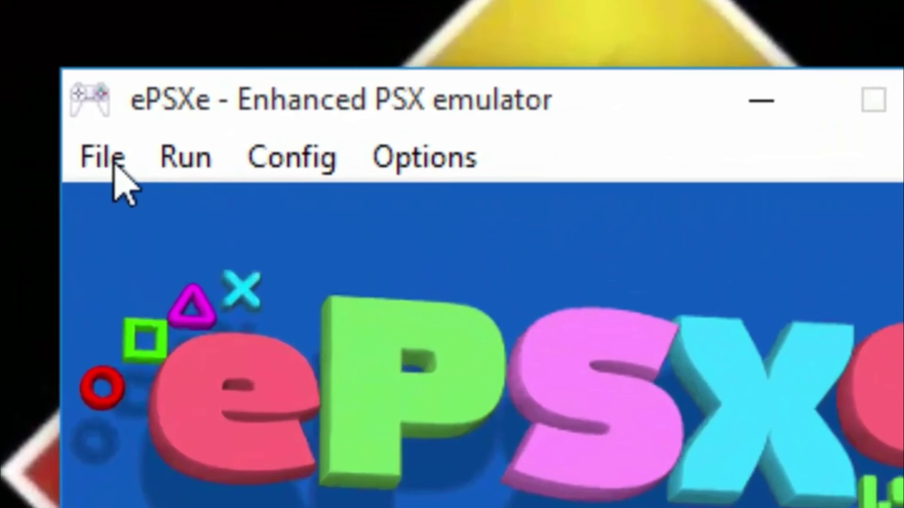
Step: Run the Spider-Man CUE file as an ISO from the Spider-Man folder inside the desktop's PlayStation 1 folder
click(216, 159)
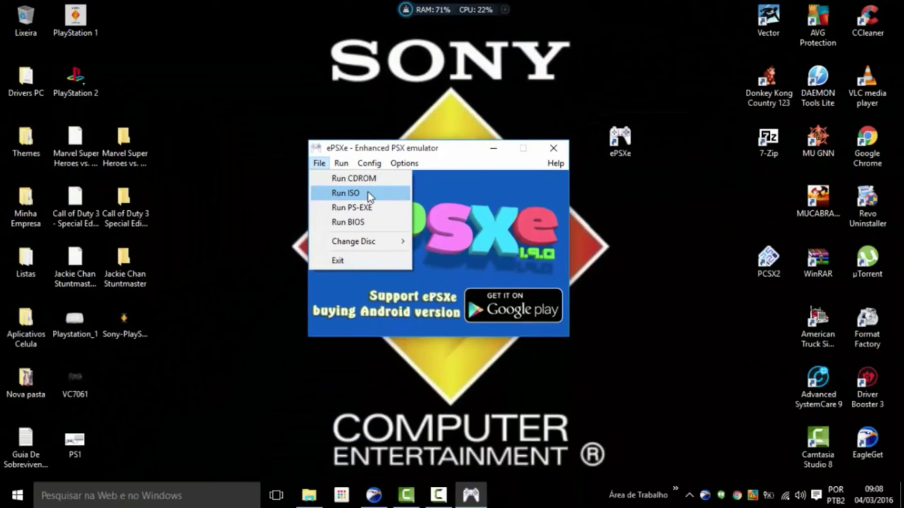
click(368, 193)
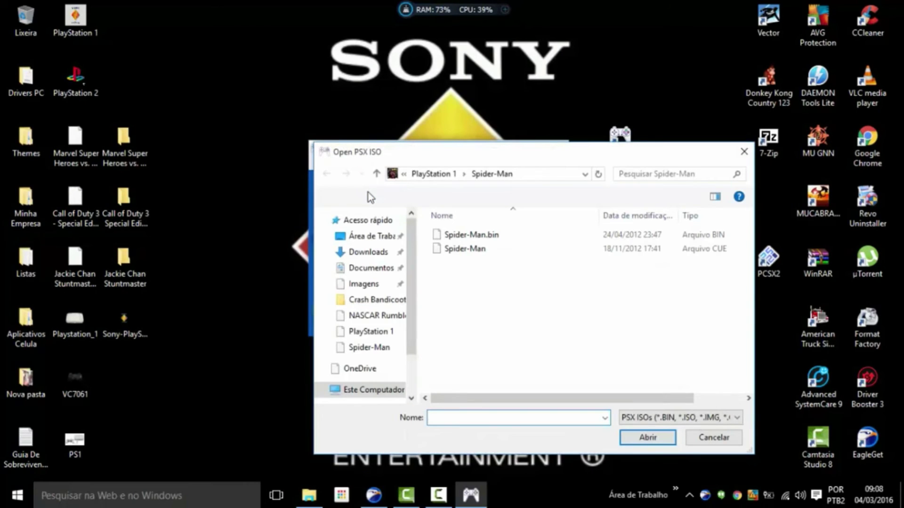
drag(485, 152, 389, 125)
click(326, 145)
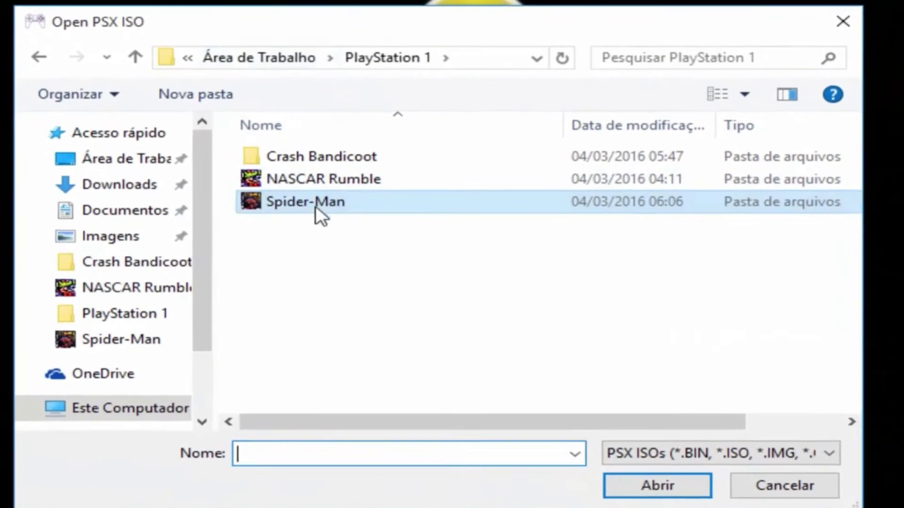
click(379, 260)
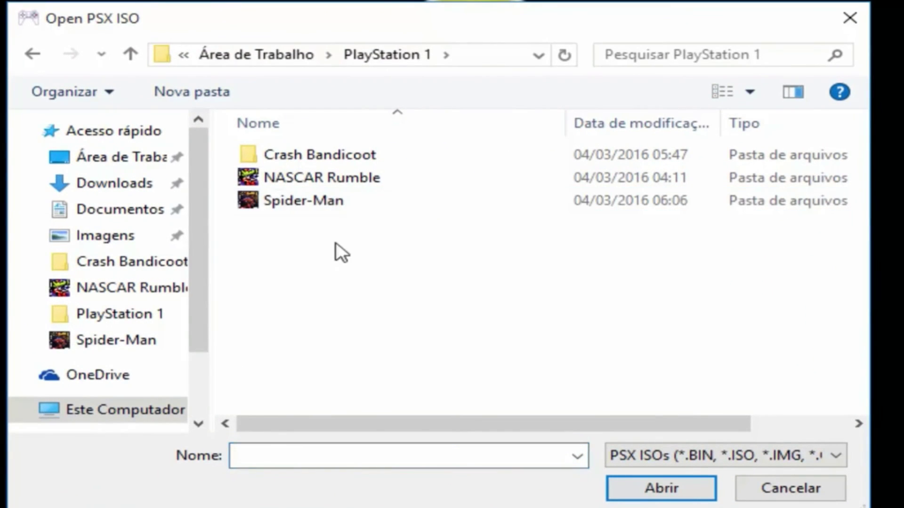
double_click(362, 200)
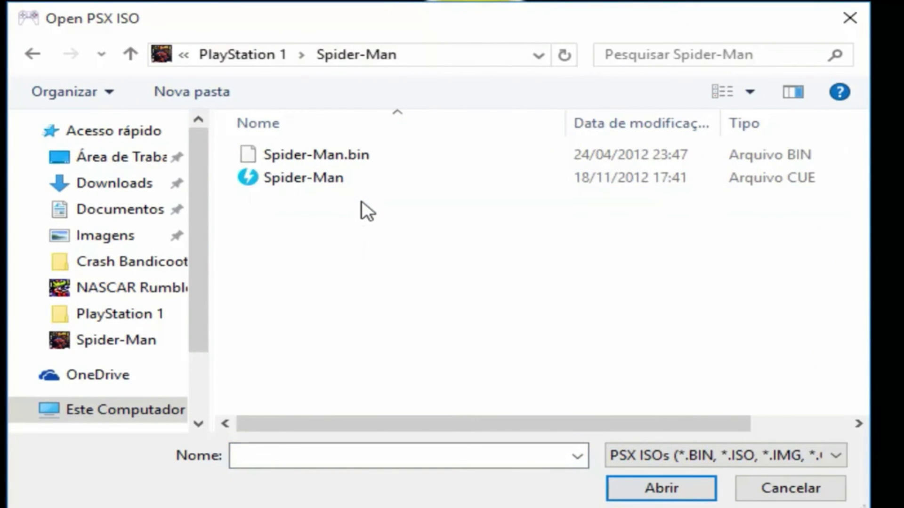
click(356, 175)
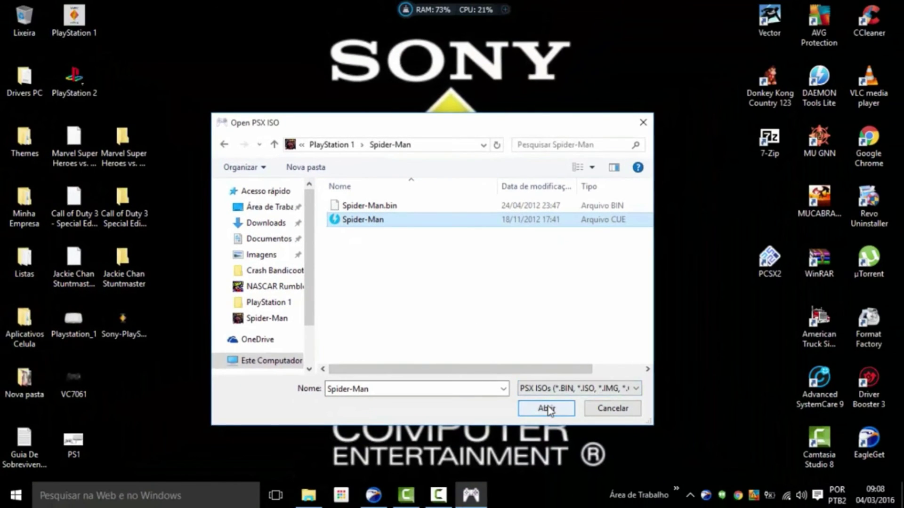
click(547, 409)
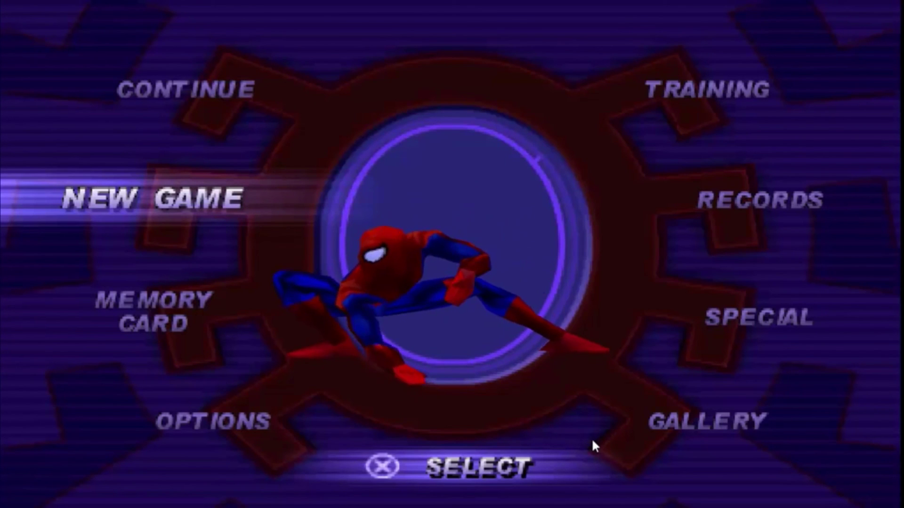
Step: Lower the Music and SFX level to near its minimum in the game's Music and Sound options and return to the options list
key(Down)
key(Down)
key(x)
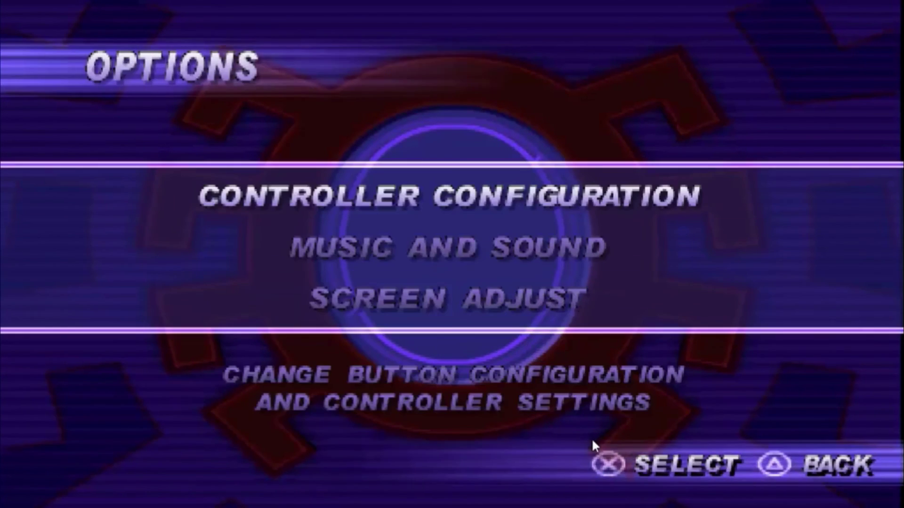
key(Down)
key(x)
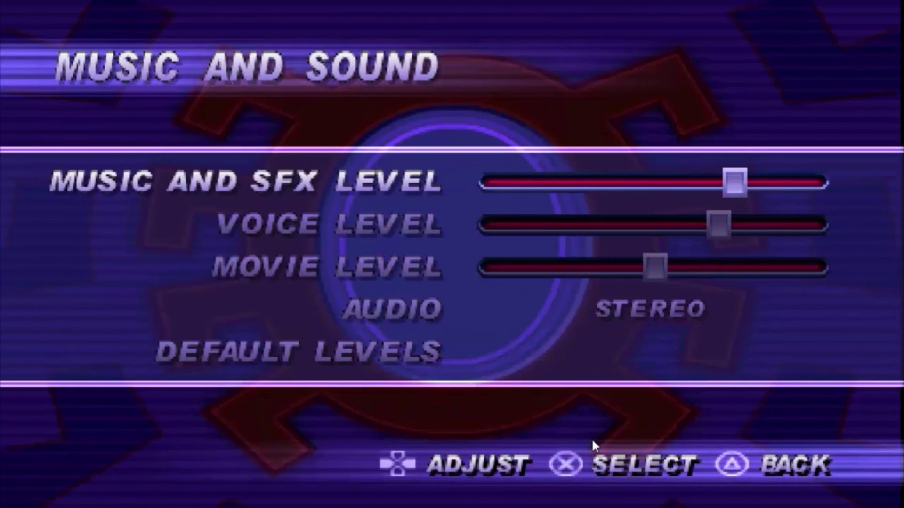
key(Left)
key(Left)
key(Left)
key(Left)
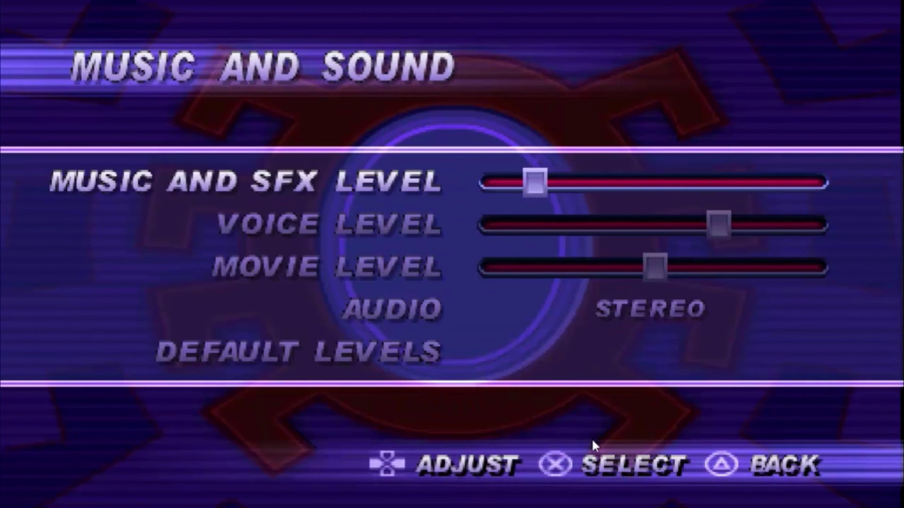
key(Right)
key(Escape)
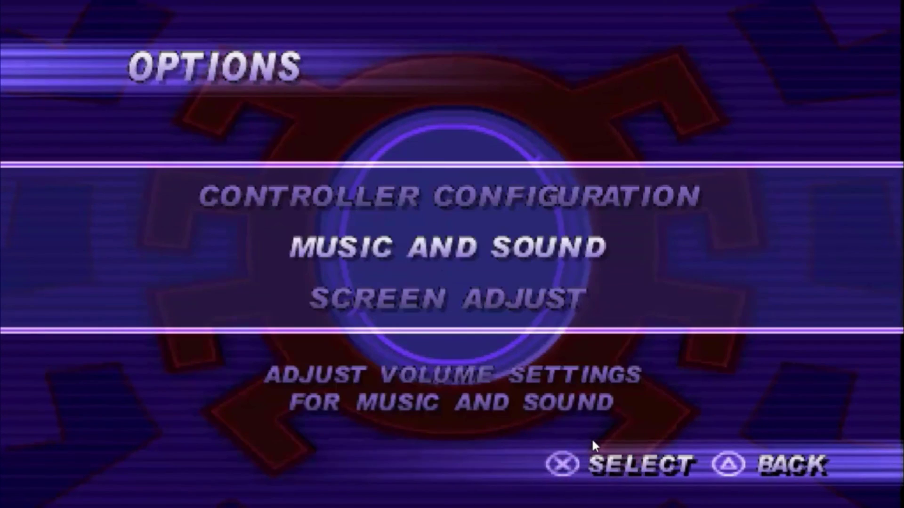
Step: Return to the game's main menu and browse its entries up to Continue, ending on New Game
key(Escape)
key(Up)
key(Up)
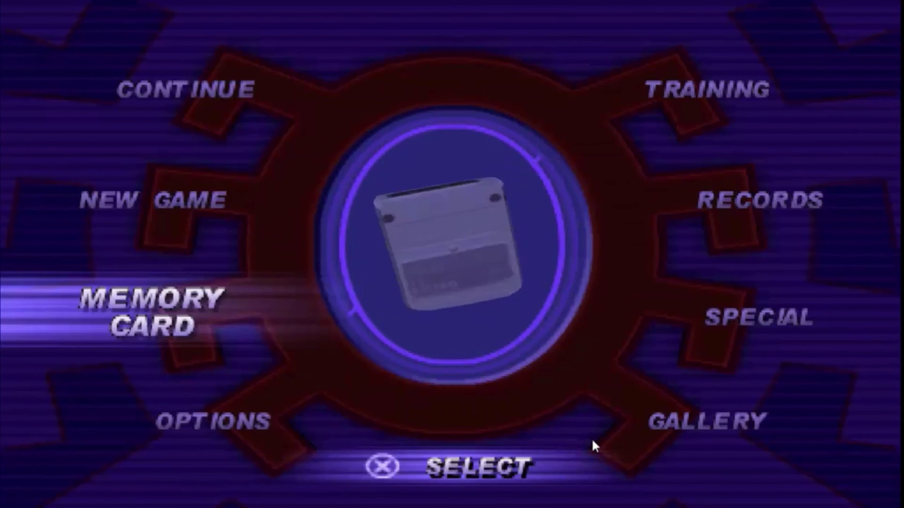
key(Up)
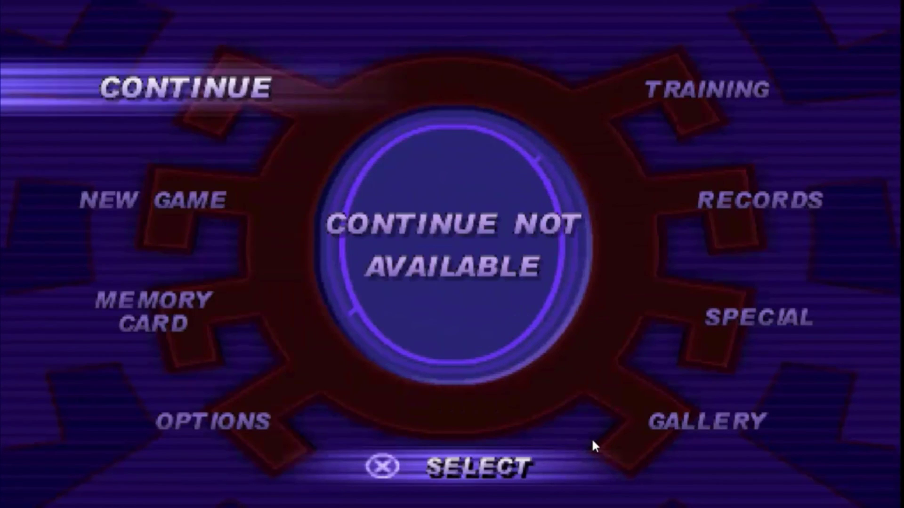
key(Down)
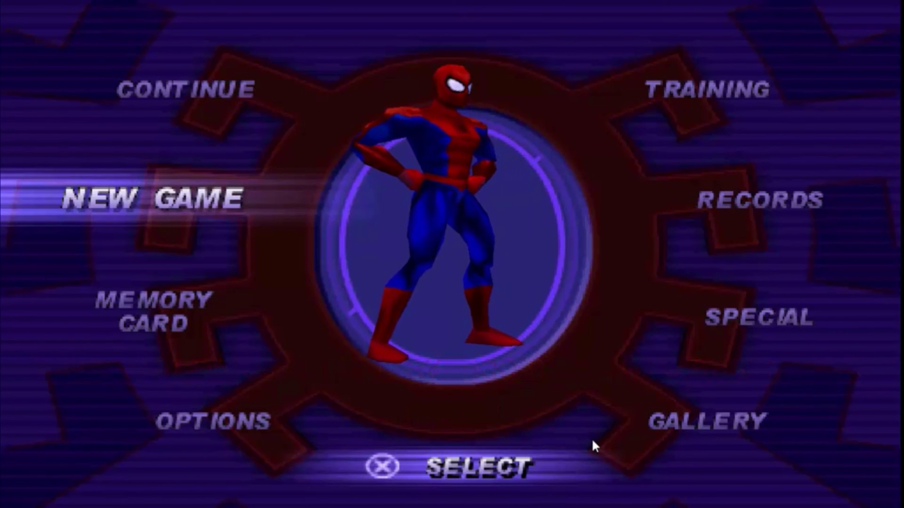
Step: Quit the running Spider-Man game and close the emulator
key(Escape)
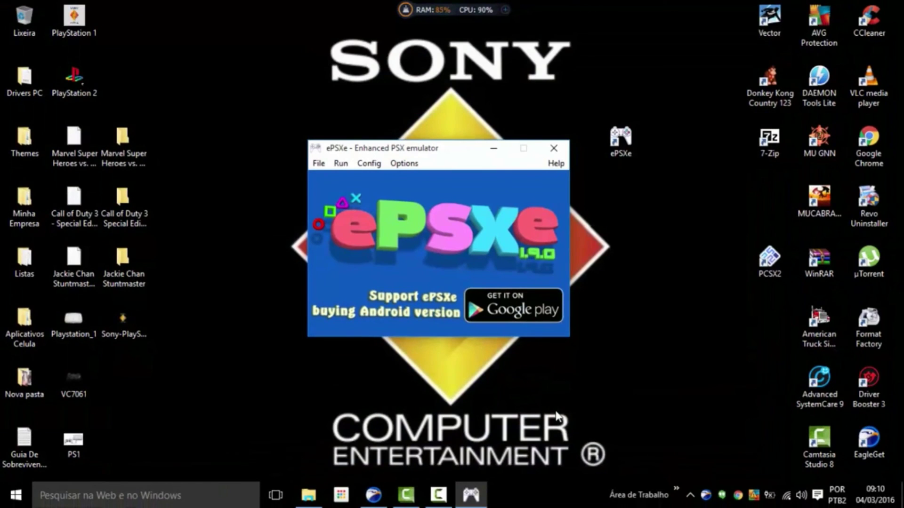
click(555, 148)
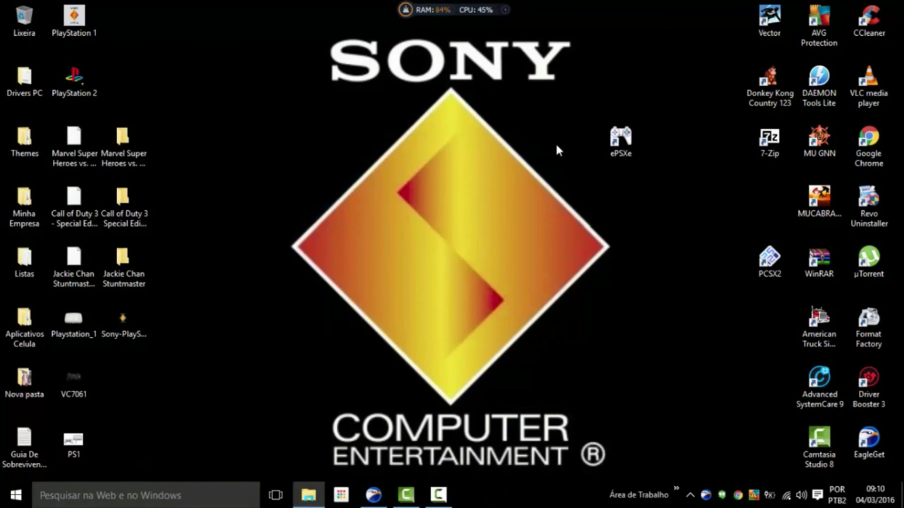